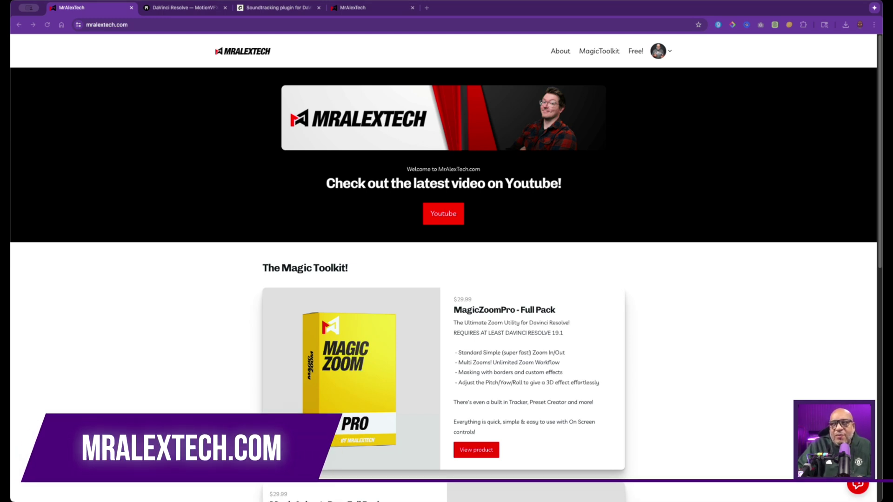
{"action": "scroll", "coordinate": [447, 279], "scroll_direction": "down", "scroll_amount": 5}
{"action": "scroll", "coordinate": [446, 279], "scroll_direction": "down", "scroll_amount": 3}
{"action": "scroll", "coordinate": [446, 280], "scroll_direction": "down", "scroll_amount": 3}
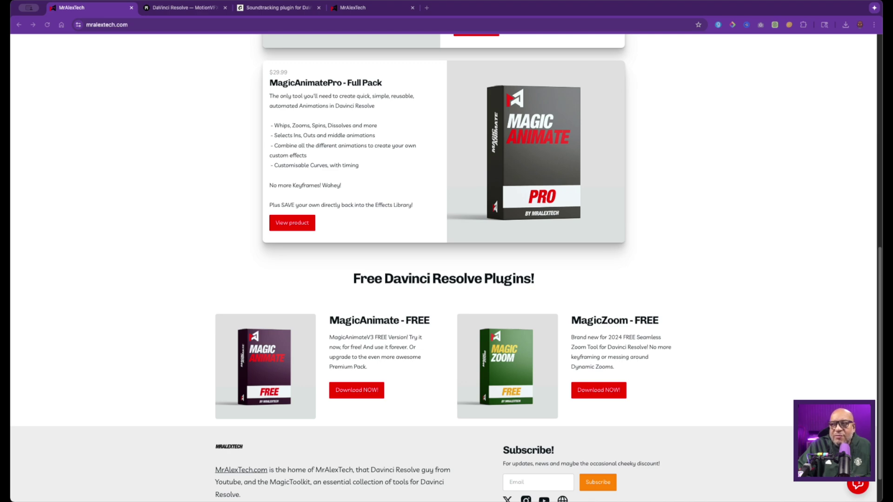
{"action": "scroll", "coordinate": [447, 279], "scroll_direction": "up", "scroll_amount": 5}
{"action": "scroll", "coordinate": [447, 279], "scroll_direction": "up", "scroll_amount": 5}
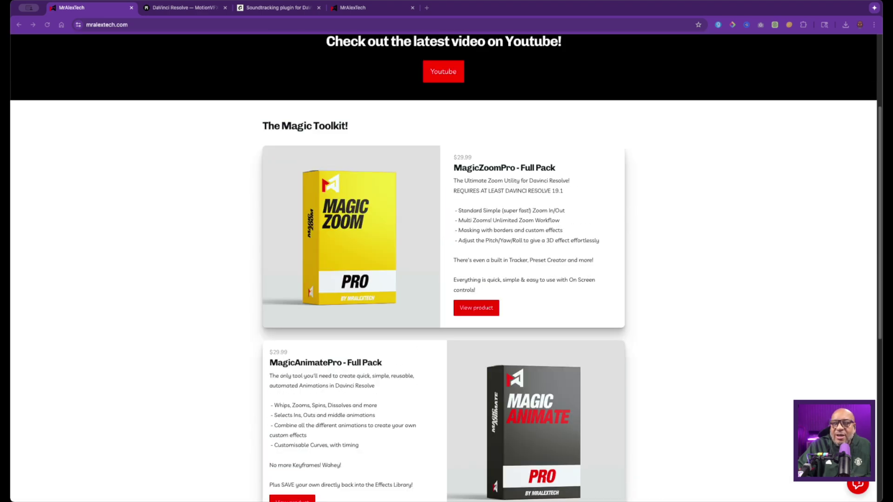
{"action": "scroll", "coordinate": [446, 279], "scroll_direction": "down", "scroll_amount": 2}
{"action": "scroll", "coordinate": [446, 279], "scroll_direction": "down", "scroll_amount": 2}
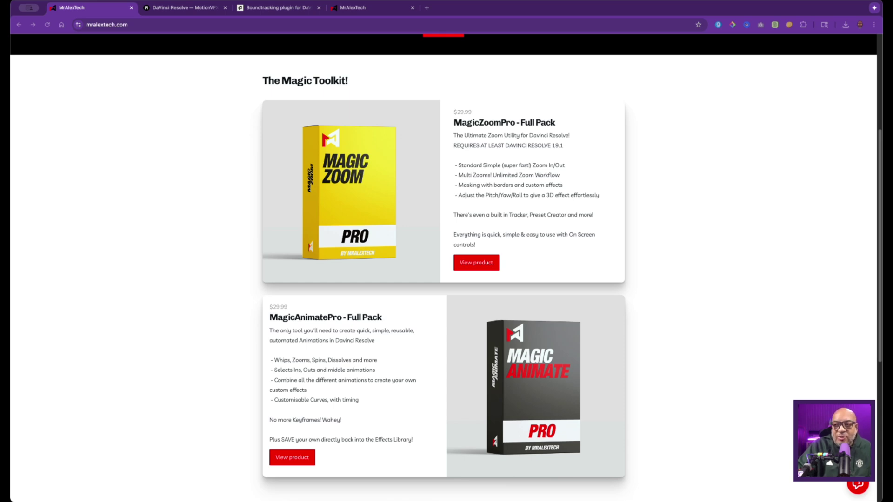
{"action": "scroll", "coordinate": [446, 279], "scroll_direction": "up", "scroll_amount": 5}
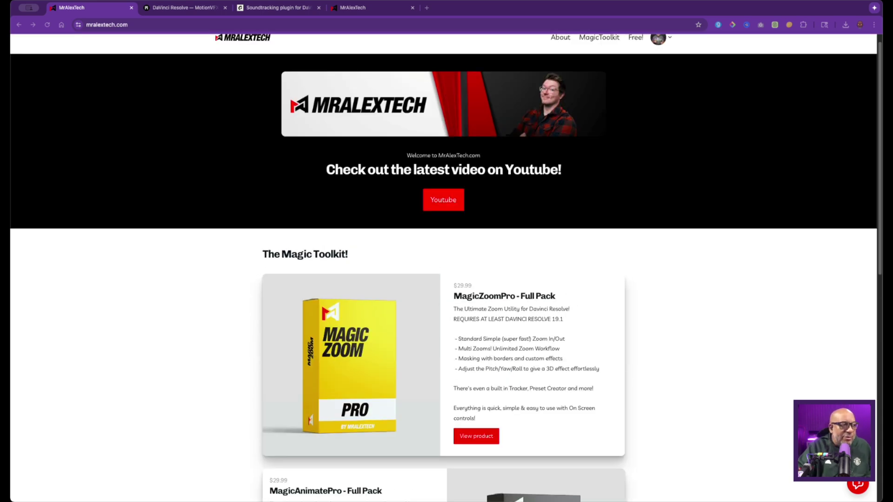
{"action": "scroll", "coordinate": [447, 279], "scroll_direction": "down", "scroll_amount": 5}
{"action": "scroll", "coordinate": [447, 279], "scroll_direction": "down", "scroll_amount": 2}
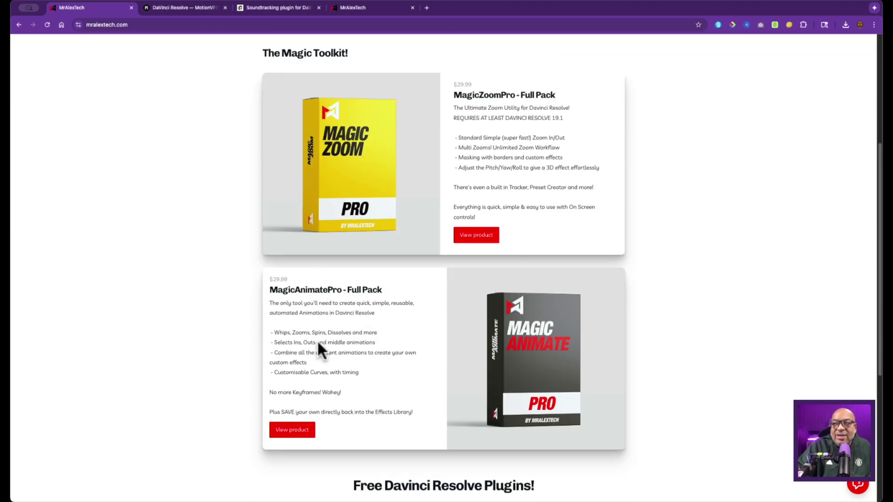
Open the MagicAnimatePro - Full Pack page and read through its V3.0.2 release notes
{"action": "left_click", "coordinate": [292, 430]}
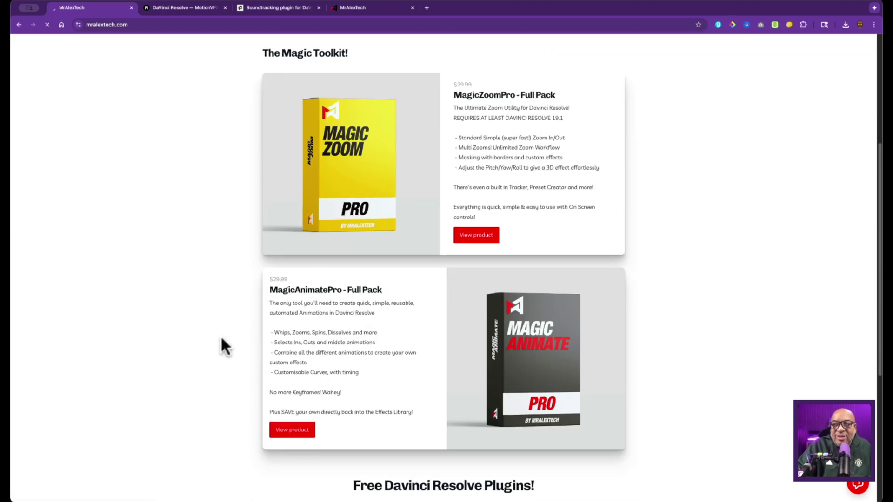
{"action": "scroll", "coordinate": [268, 322], "scroll_direction": "down", "scroll_amount": 3}
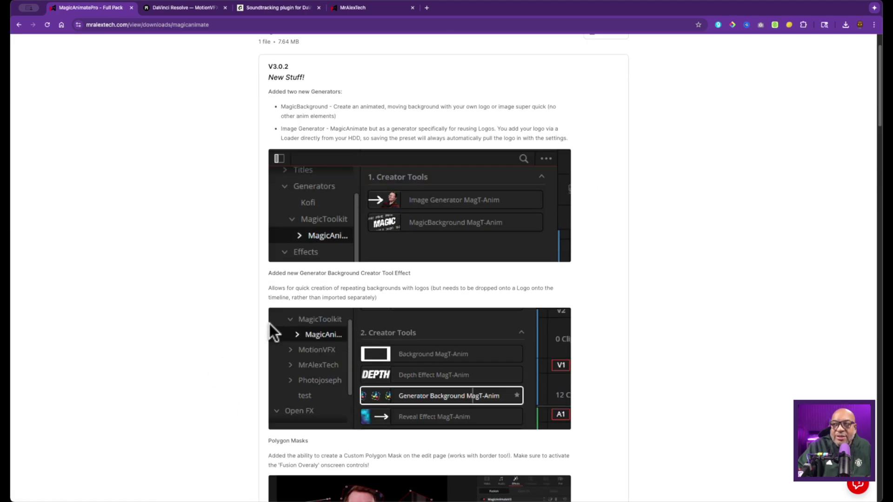
{"action": "scroll", "coordinate": [270, 324], "scroll_direction": "down", "scroll_amount": 2}
{"action": "scroll", "coordinate": [270, 324], "scroll_direction": "down", "scroll_amount": 3}
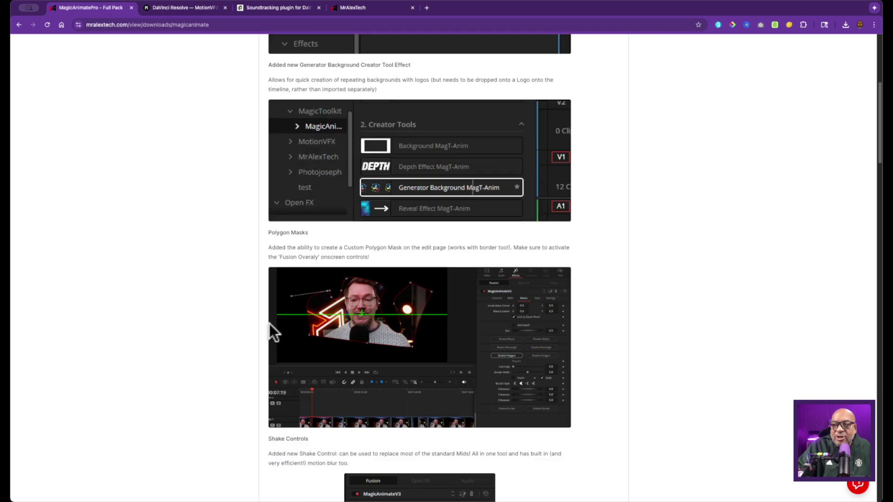
{"action": "scroll", "coordinate": [269, 324], "scroll_direction": "down", "scroll_amount": 3}
{"action": "scroll", "coordinate": [270, 324], "scroll_direction": "down", "scroll_amount": 1}
{"action": "scroll", "coordinate": [270, 324], "scroll_direction": "down", "scroll_amount": 3}
{"action": "scroll", "coordinate": [269, 324], "scroll_direction": "down", "scroll_amount": 3}
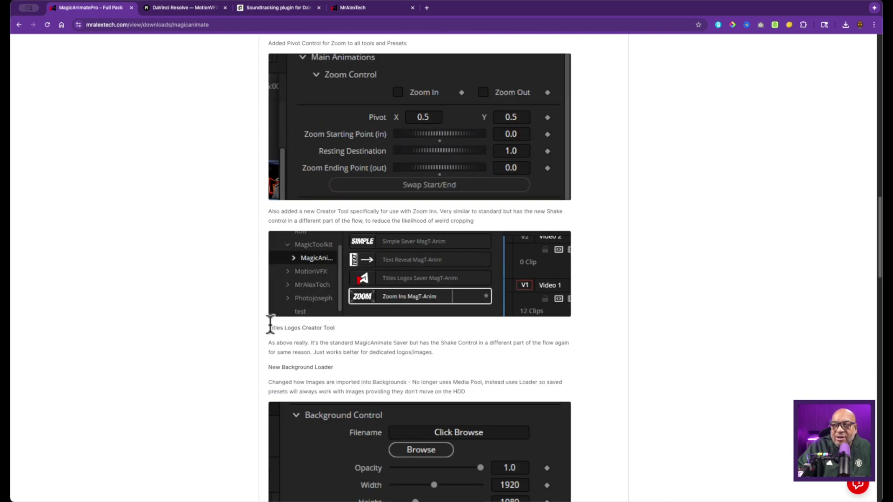
{"action": "scroll", "coordinate": [269, 326], "scroll_direction": "down", "scroll_amount": 3}
{"action": "scroll", "coordinate": [270, 325], "scroll_direction": "down", "scroll_amount": 3}
{"action": "scroll", "coordinate": [269, 325], "scroll_direction": "down", "scroll_amount": 3}
{"action": "scroll", "coordinate": [270, 325], "scroll_direction": "down", "scroll_amount": 1}
{"action": "scroll", "coordinate": [269, 321], "scroll_direction": "down", "scroll_amount": 3}
{"action": "scroll", "coordinate": [269, 322], "scroll_direction": "up", "scroll_amount": 3}
{"action": "scroll", "coordinate": [269, 322], "scroll_direction": "up", "scroll_amount": 5}
{"action": "scroll", "coordinate": [268, 322], "scroll_direction": "up", "scroll_amount": 4}
{"action": "scroll", "coordinate": [269, 322], "scroll_direction": "up", "scroll_amount": 4}
{"action": "scroll", "coordinate": [268, 321], "scroll_direction": "up", "scroll_amount": 3}
{"action": "scroll", "coordinate": [268, 322], "scroll_direction": "up", "scroll_amount": 3}
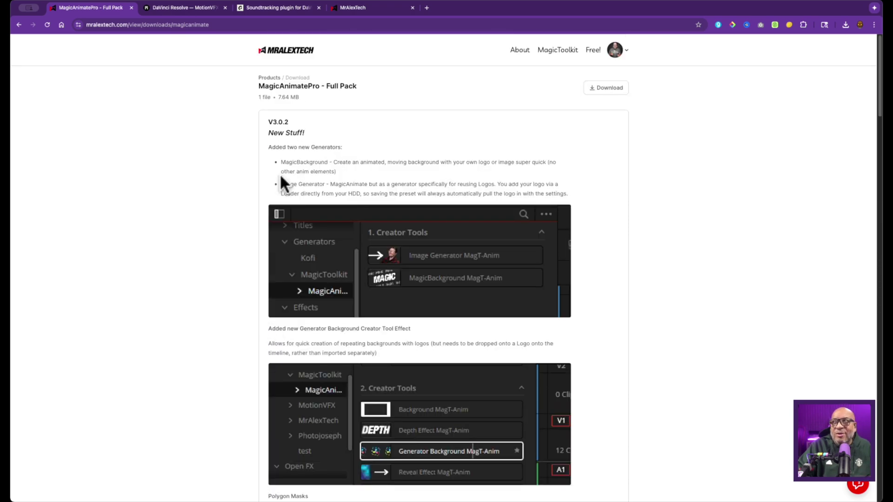
Browse the MotionVFX DaVinci Resolve store to free tools like mHelloDV and mCamRig
{"action": "left_click", "coordinate": [198, 10]}
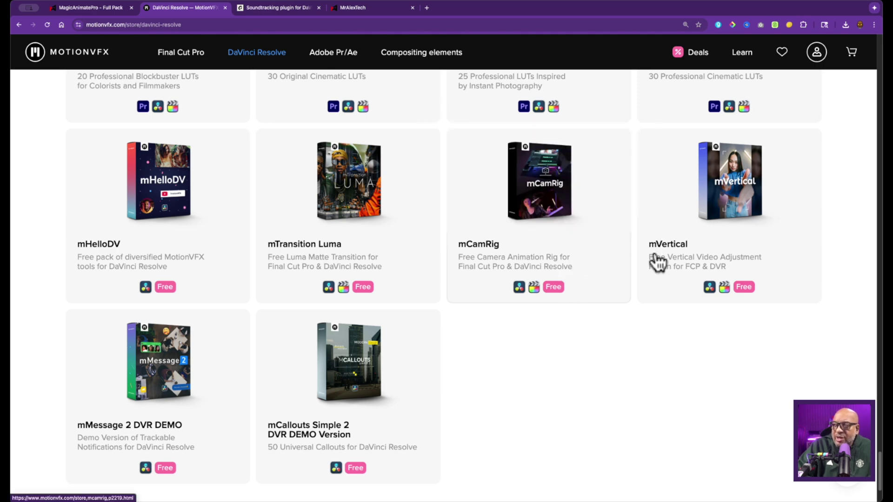
{"action": "scroll", "coordinate": [794, 252], "scroll_direction": "up", "scroll_amount": 2}
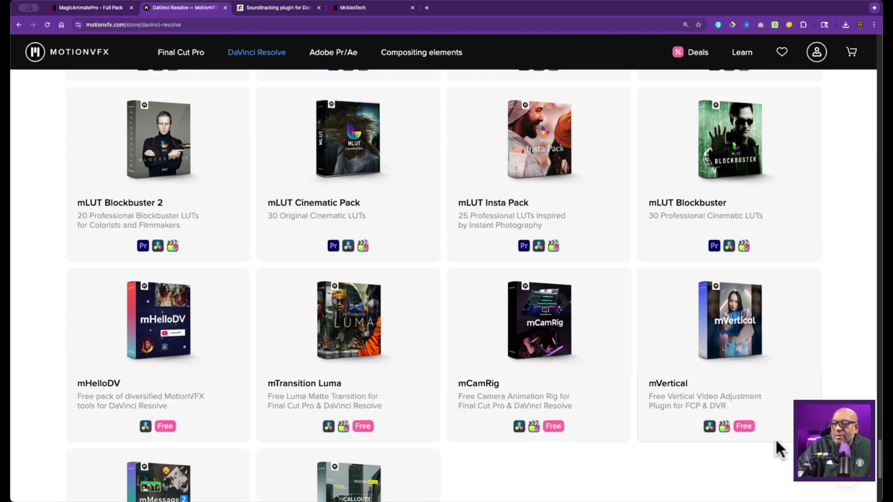
{"action": "left_click_drag", "start_coordinate": [655, 461], "coordinate": [603, 425]}
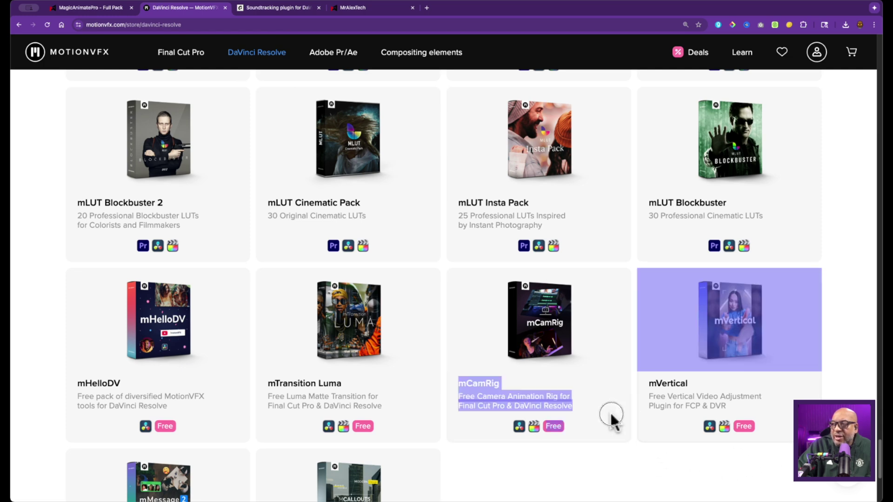
{"action": "left_click", "coordinate": [634, 448]}
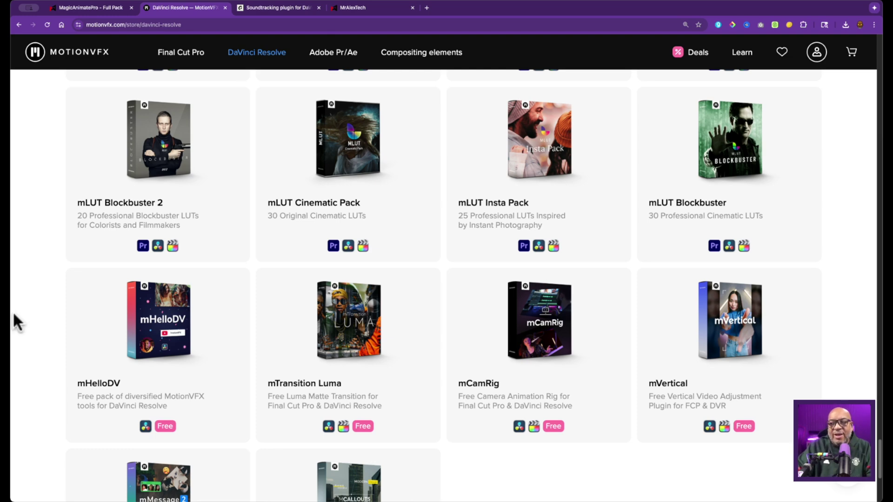
{"action": "scroll", "coordinate": [105, 328], "scroll_direction": "down", "scroll_amount": 4}
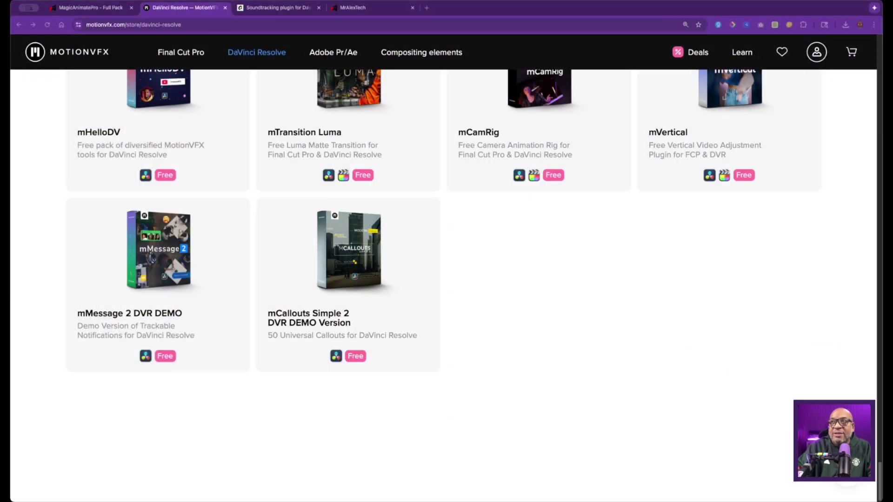
Browse Epidemic Sound's Resolve plugin page through its install steps, search and fit features
{"action": "left_click", "coordinate": [283, 7]}
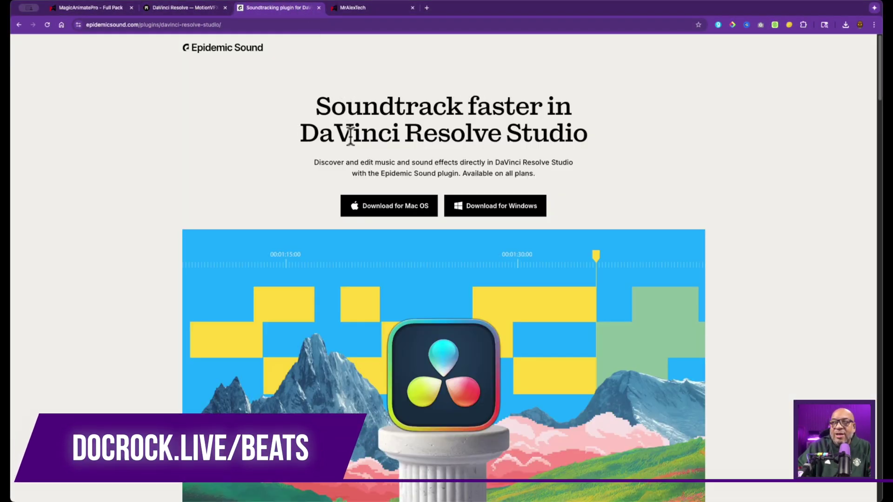
{"action": "scroll", "coordinate": [199, 180], "scroll_direction": "down", "scroll_amount": 2}
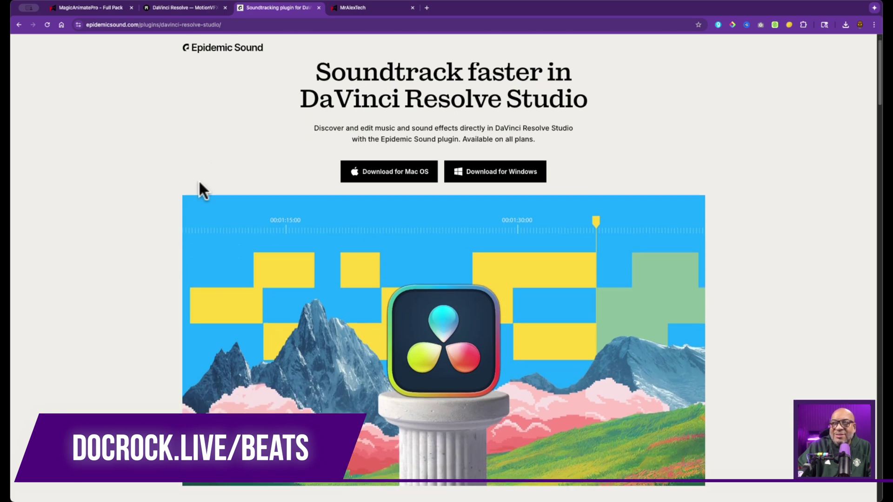
{"action": "scroll", "coordinate": [299, 263], "scroll_direction": "down", "scroll_amount": 5}
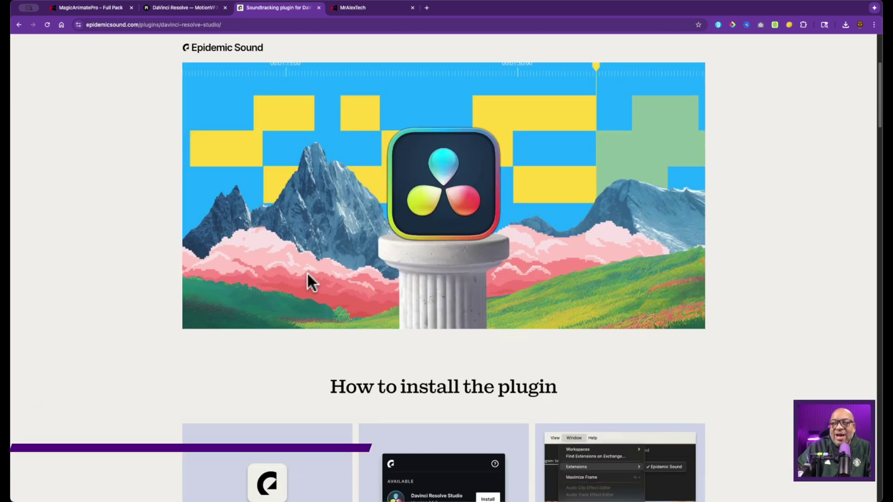
{"action": "scroll", "coordinate": [307, 272], "scroll_direction": "up", "scroll_amount": 1}
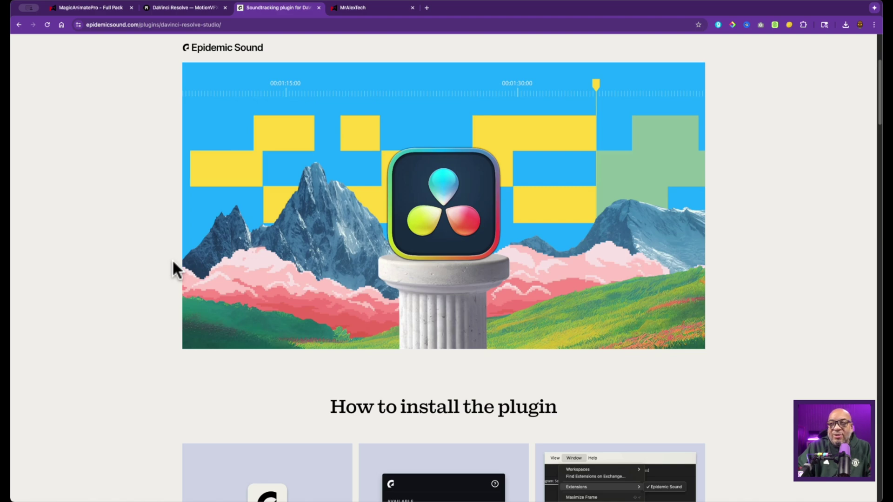
{"action": "scroll", "coordinate": [173, 259], "scroll_direction": "down", "scroll_amount": 3}
{"action": "scroll", "coordinate": [172, 259], "scroll_direction": "down", "scroll_amount": 3}
{"action": "scroll", "coordinate": [172, 259], "scroll_direction": "down", "scroll_amount": 3}
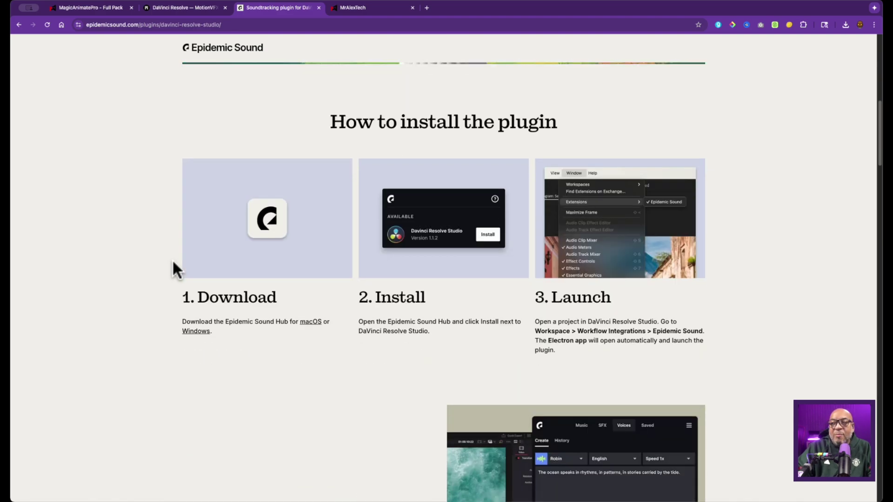
{"action": "scroll", "coordinate": [172, 259], "scroll_direction": "down", "scroll_amount": 3}
{"action": "scroll", "coordinate": [172, 259], "scroll_direction": "down", "scroll_amount": 3}
{"action": "scroll", "coordinate": [173, 259], "scroll_direction": "down", "scroll_amount": 2}
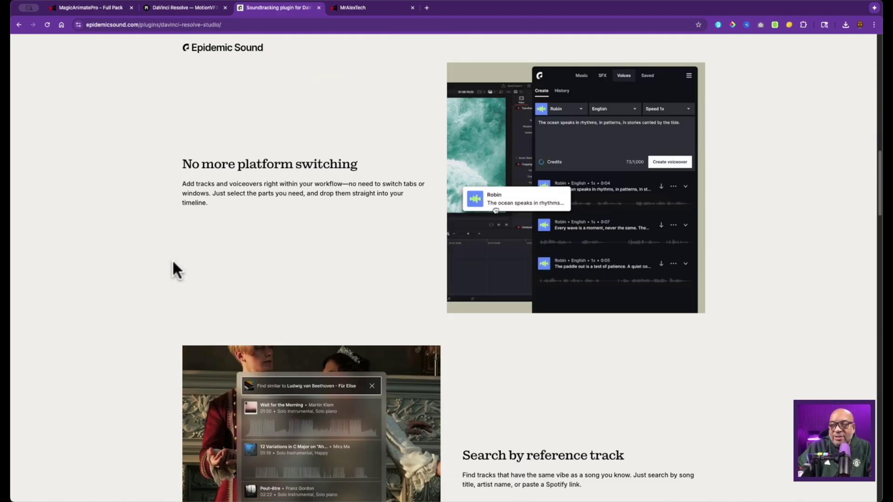
{"action": "scroll", "coordinate": [172, 259], "scroll_direction": "down", "scroll_amount": 2}
{"action": "scroll", "coordinate": [173, 259], "scroll_direction": "down", "scroll_amount": 2}
{"action": "scroll", "coordinate": [172, 259], "scroll_direction": "down", "scroll_amount": 2}
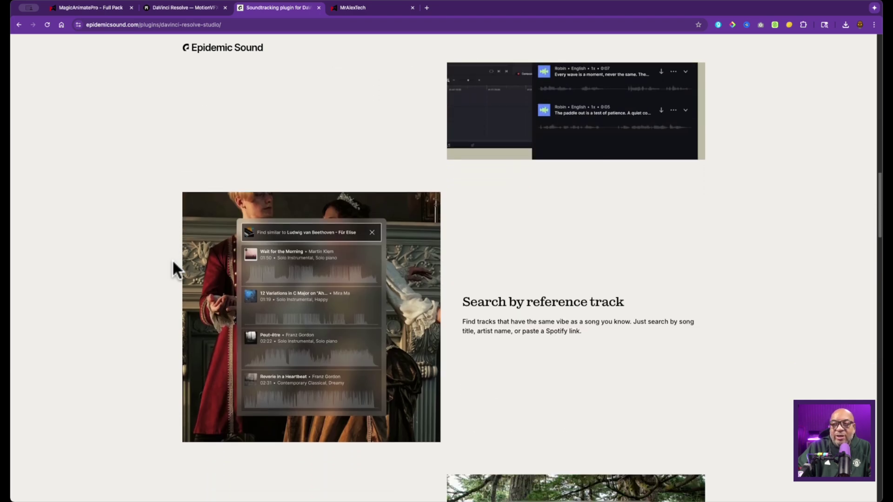
{"action": "scroll", "coordinate": [172, 259], "scroll_direction": "down", "scroll_amount": 4}
{"action": "scroll", "coordinate": [173, 259], "scroll_direction": "down", "scroll_amount": 3}
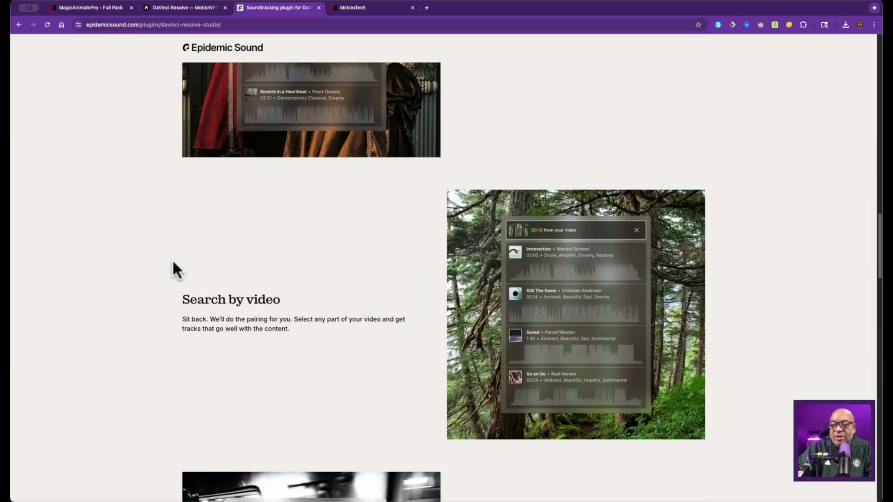
{"action": "scroll", "coordinate": [213, 277], "scroll_direction": "down", "scroll_amount": 3}
{"action": "scroll", "coordinate": [200, 307], "scroll_direction": "down", "scroll_amount": 2}
{"action": "scroll", "coordinate": [199, 307], "scroll_direction": "down", "scroll_amount": 3}
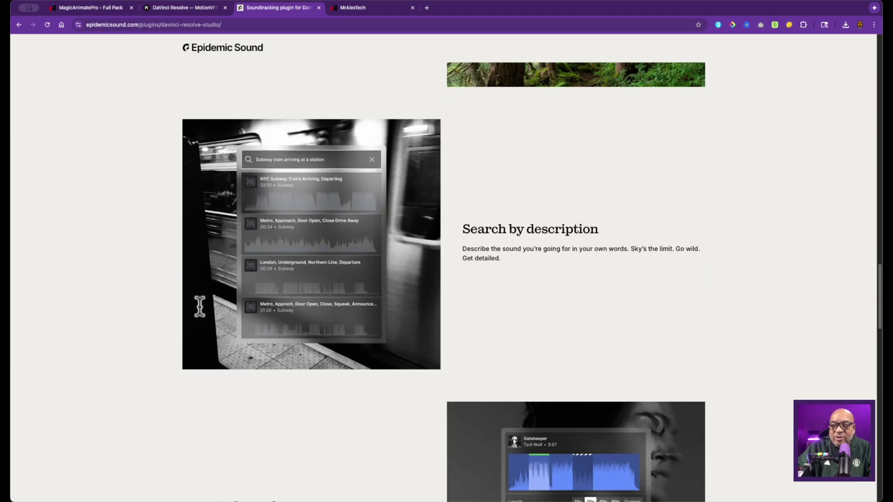
{"action": "scroll", "coordinate": [200, 307], "scroll_direction": "down", "scroll_amount": 1}
{"action": "scroll", "coordinate": [200, 308], "scroll_direction": "down", "scroll_amount": 3}
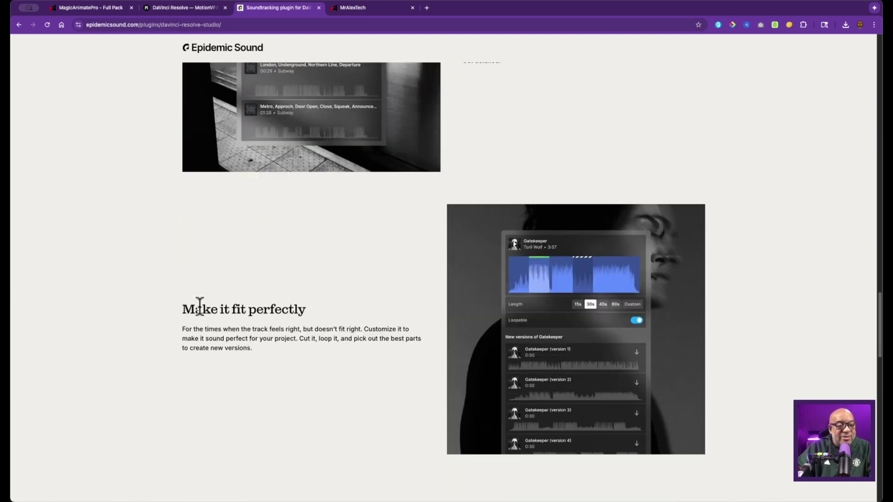
{"action": "scroll", "coordinate": [200, 308], "scroll_direction": "down", "scroll_amount": 1}
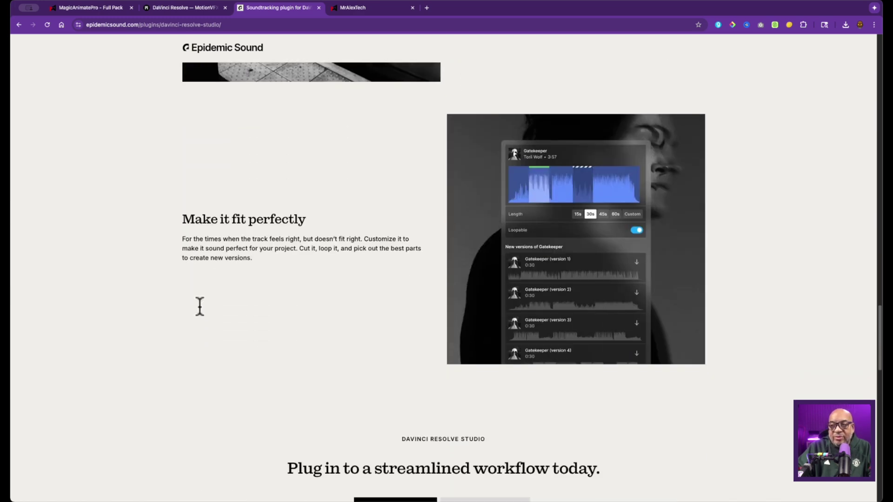
{"action": "scroll", "coordinate": [198, 305], "scroll_direction": "up", "scroll_amount": 2}
{"action": "scroll", "coordinate": [198, 306], "scroll_direction": "up", "scroll_amount": 2}
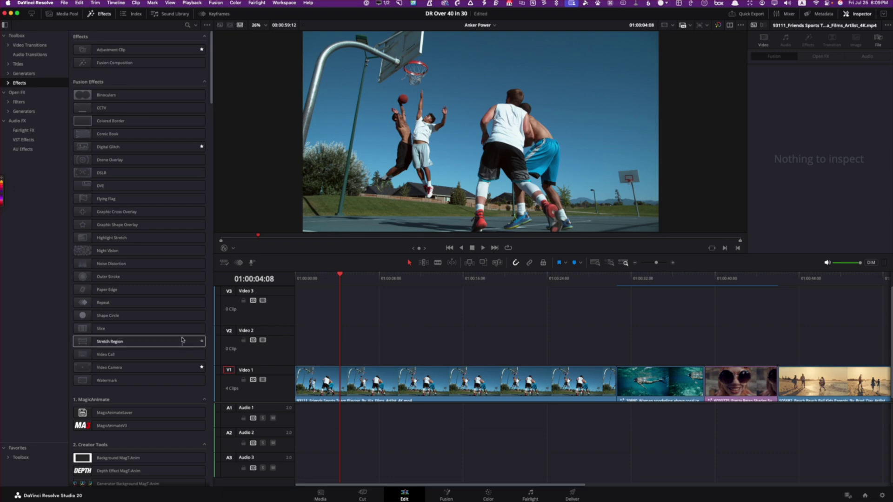
{"action": "scroll", "coordinate": [140, 364], "scroll_direction": "down", "scroll_amount": 2}
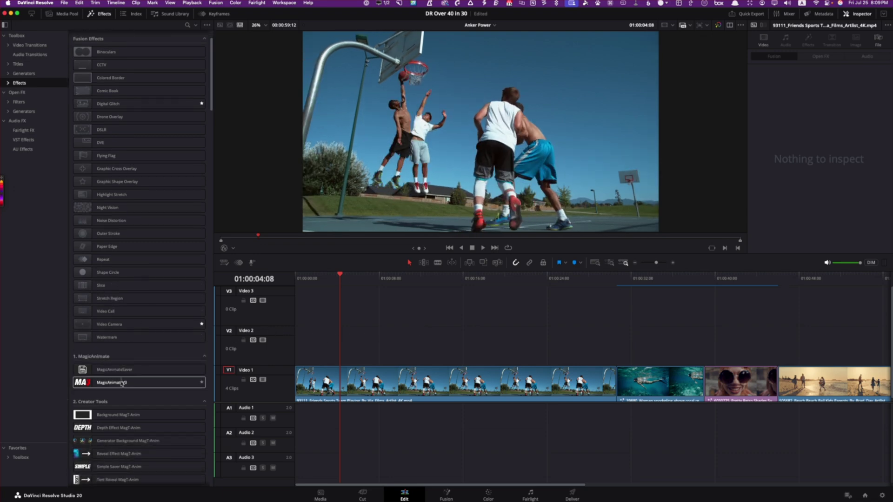
Play through the timeline, then drop MagicAnimateV3 onto the last beach clip in Video 1
{"action": "left_click", "coordinate": [122, 384]}
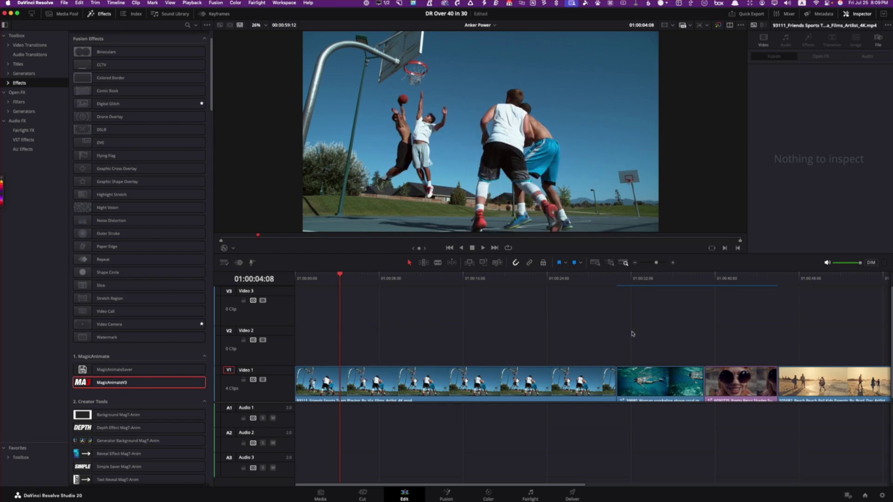
{"action": "left_click", "coordinate": [610, 279]}
{"action": "key", "text": "space"}
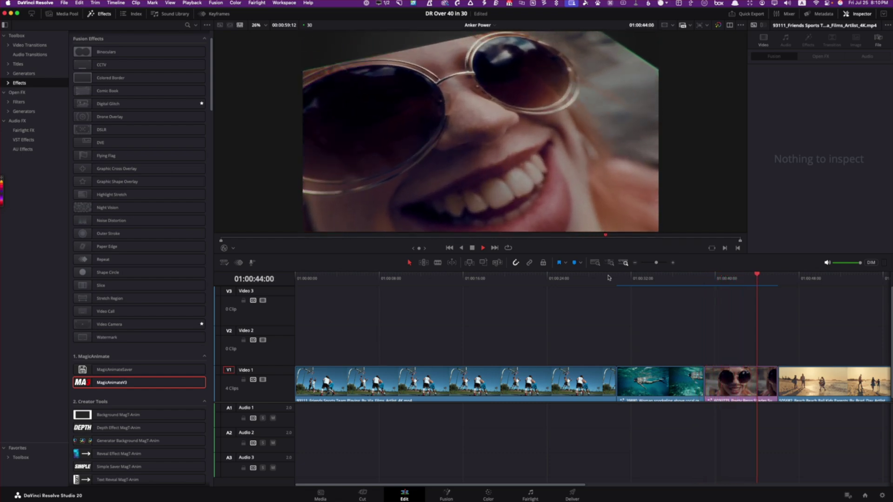
{"action": "key", "text": "space"}
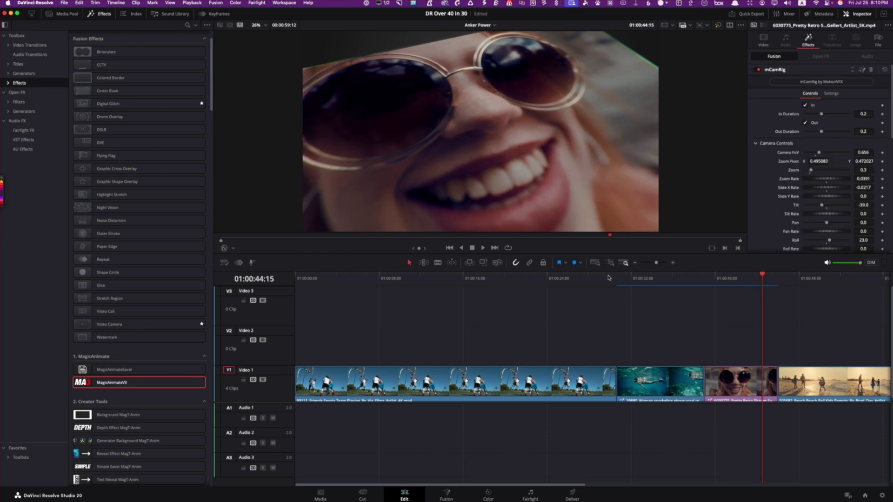
{"action": "left_click_drag", "start_coordinate": [763, 275], "coordinate": [654, 278]}
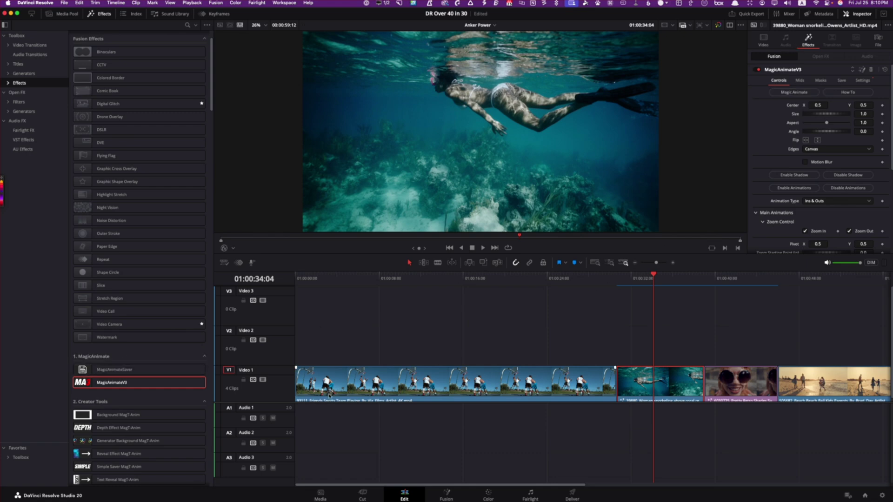
{"action": "left_click", "coordinate": [810, 283]}
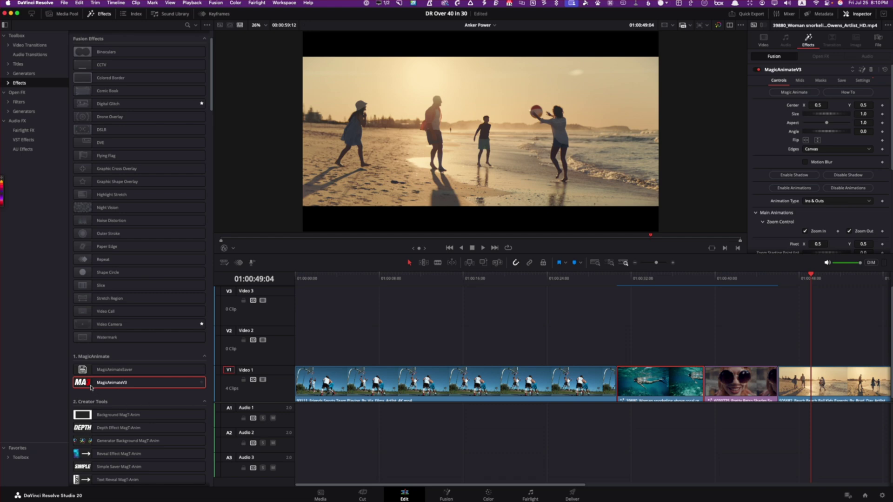
{"action": "left_click_drag", "start_coordinate": [89, 385], "coordinate": [812, 381]}
{"action": "left_click_drag", "start_coordinate": [574, 486], "coordinate": [653, 486]}
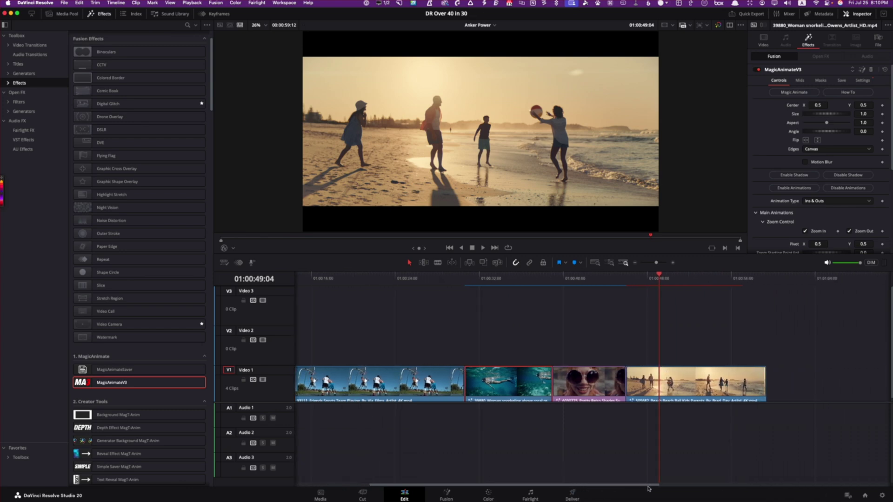
Select the beach clip and lower its MagicAnimateV3 Size to 0.928
{"action": "left_click", "coordinate": [686, 278]}
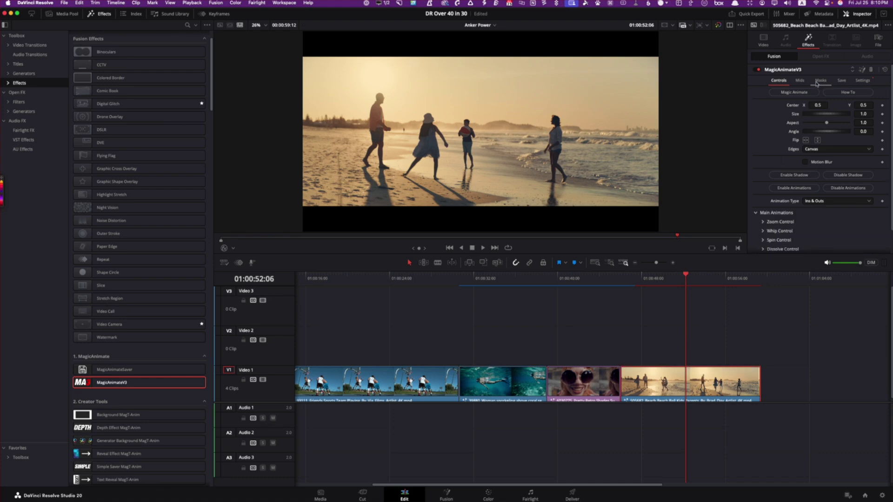
{"action": "left_click", "coordinate": [795, 93]}
{"action": "left_click_drag", "start_coordinate": [820, 115], "coordinate": [819, 117]}
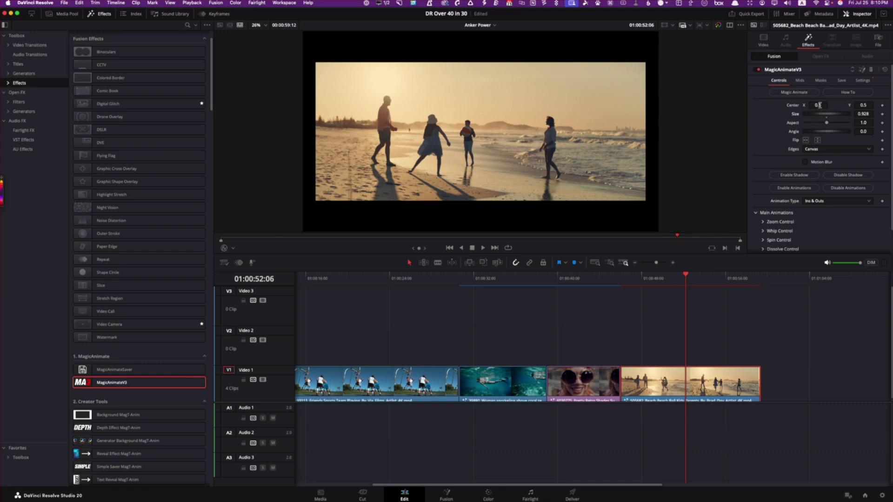
{"action": "left_click", "coordinate": [819, 105]}
Try Flip and Angle, reset rotation to zero, and enable Motion Blur
{"action": "left_click", "coordinate": [806, 141]}
{"action": "left_click", "coordinate": [817, 140]}
{"action": "left_click_drag", "start_coordinate": [822, 131], "coordinate": [823, 132]}
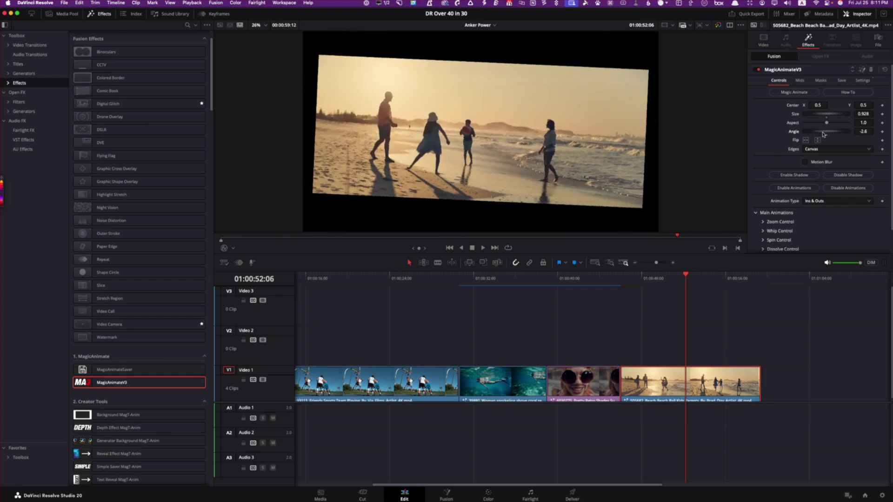
{"action": "double_click", "coordinate": [824, 133]}
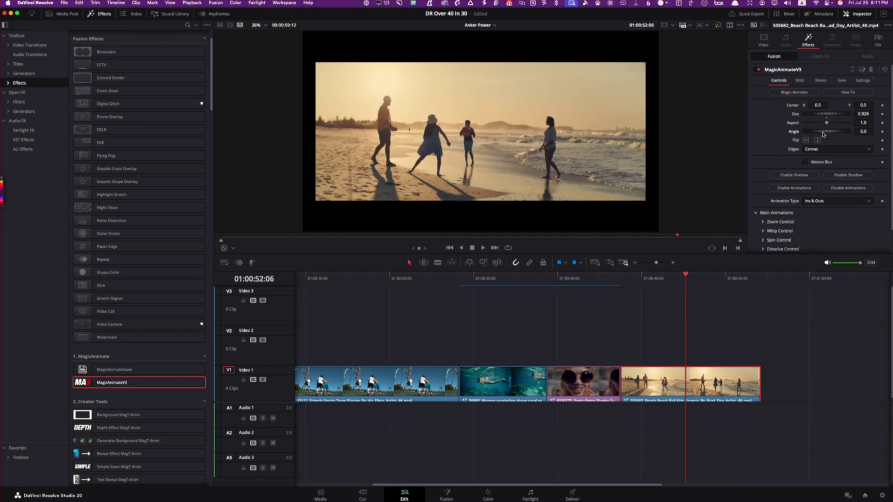
{"action": "left_click", "coordinate": [806, 161]}
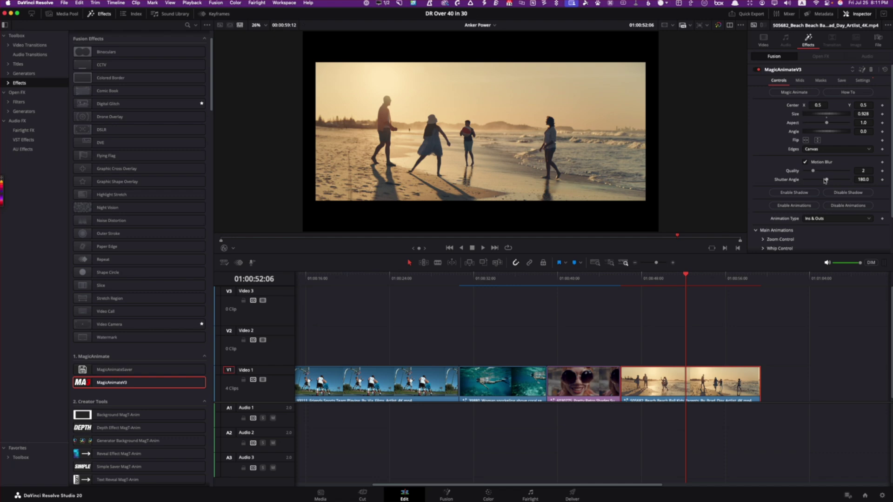
{"action": "scroll", "coordinate": [825, 180], "scroll_direction": "down", "scroll_amount": 2}
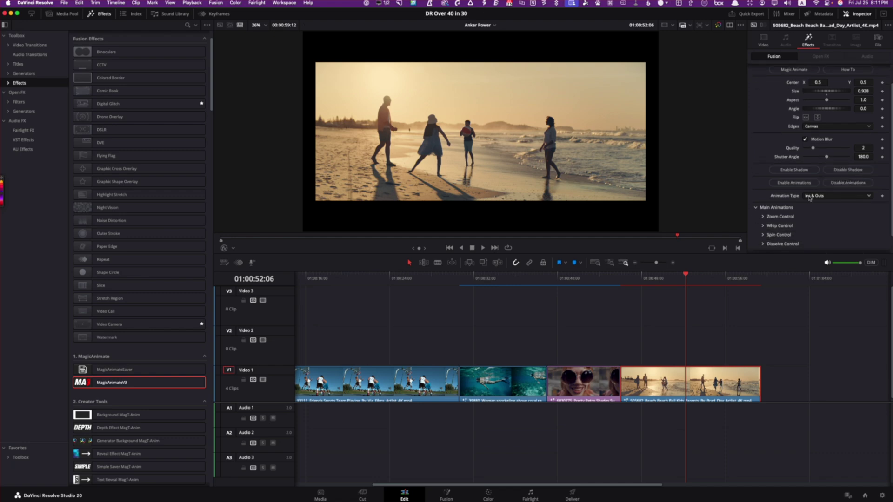
{"action": "left_click", "coordinate": [815, 196]}
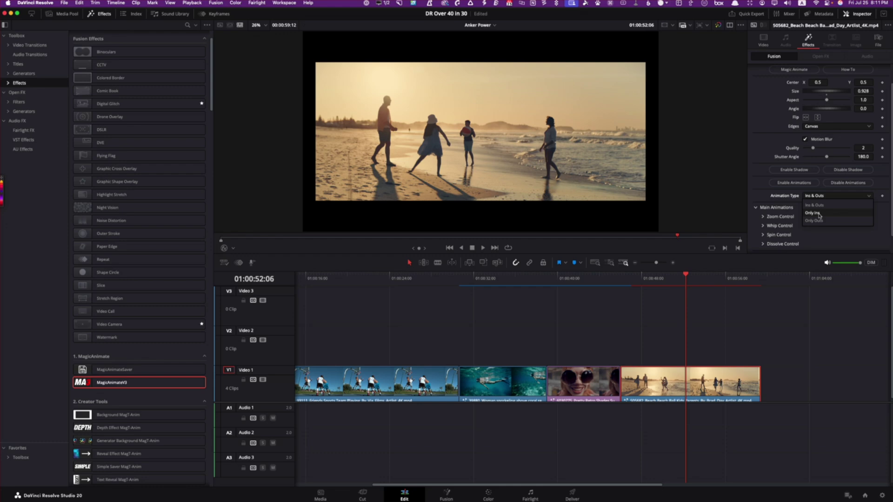
Review the Zoom and Whip animation settings in the MagicAnimateV3 inspector
{"action": "left_click", "coordinate": [760, 194]}
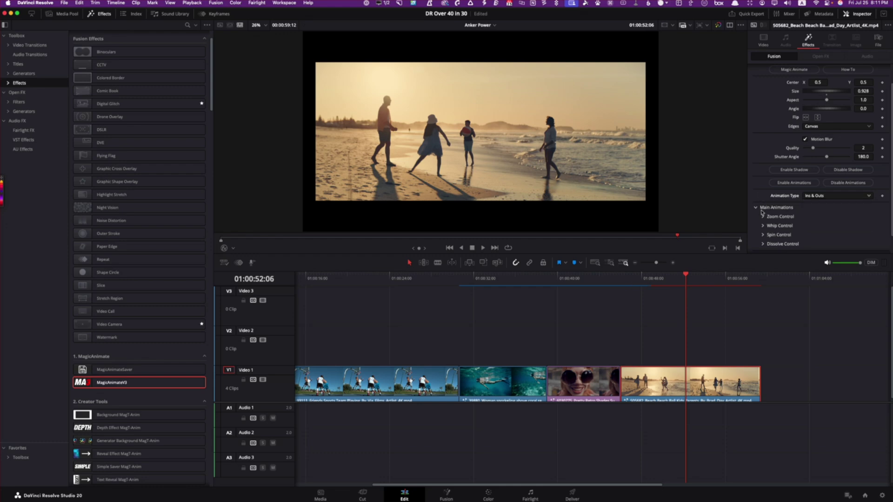
{"action": "left_click", "coordinate": [763, 217]}
{"action": "scroll", "coordinate": [856, 219], "scroll_direction": "down", "scroll_amount": 5}
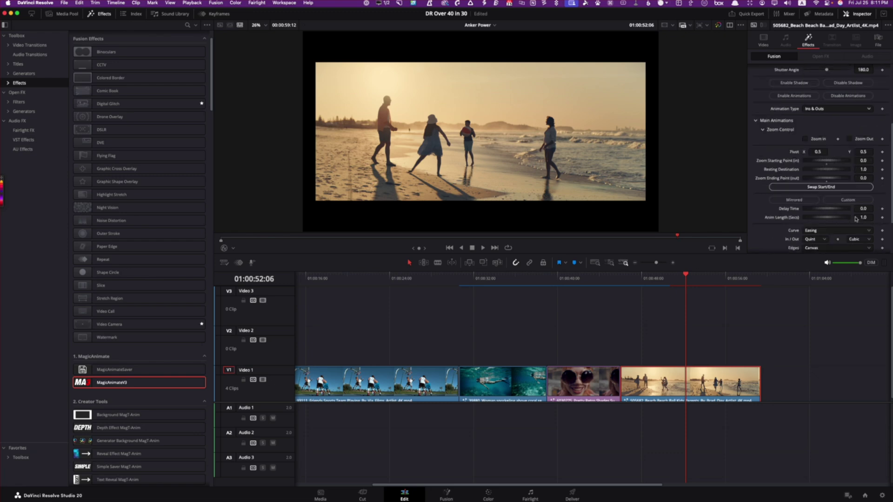
{"action": "scroll", "coordinate": [856, 219], "scroll_direction": "up", "scroll_amount": 2}
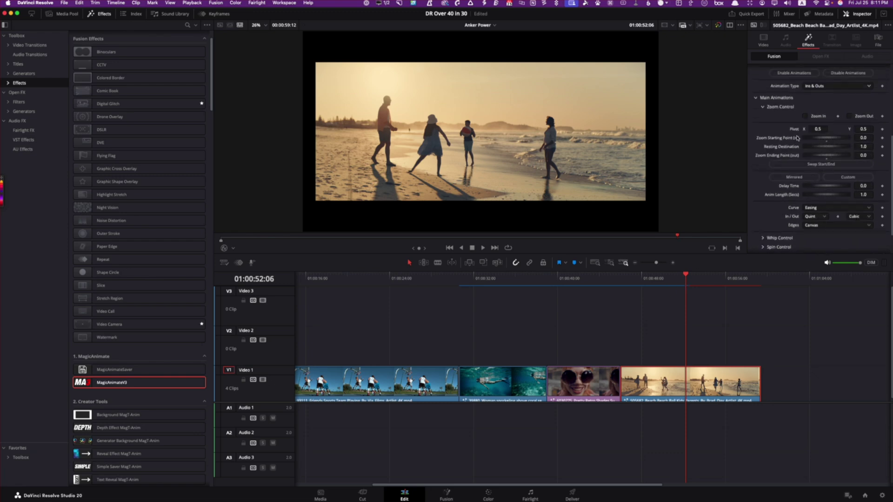
{"action": "left_click", "coordinate": [764, 107]}
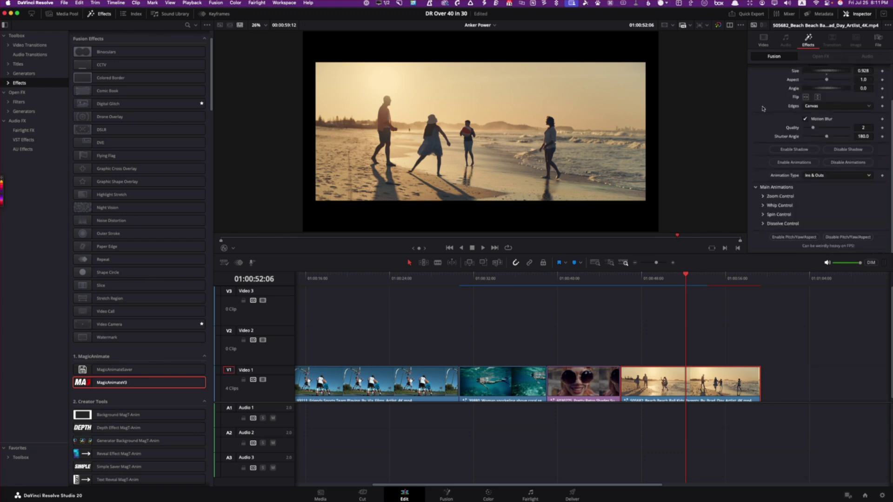
{"action": "left_click", "coordinate": [765, 206]}
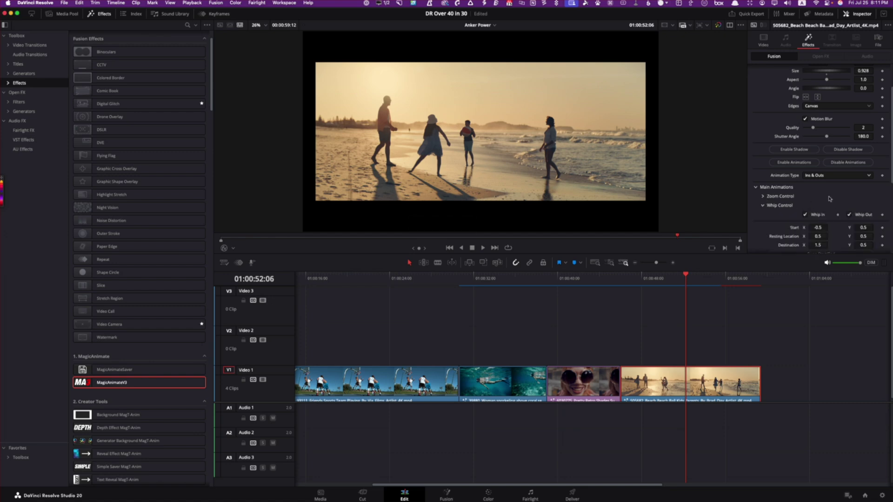
{"action": "scroll", "coordinate": [829, 199], "scroll_direction": "down", "scroll_amount": 3}
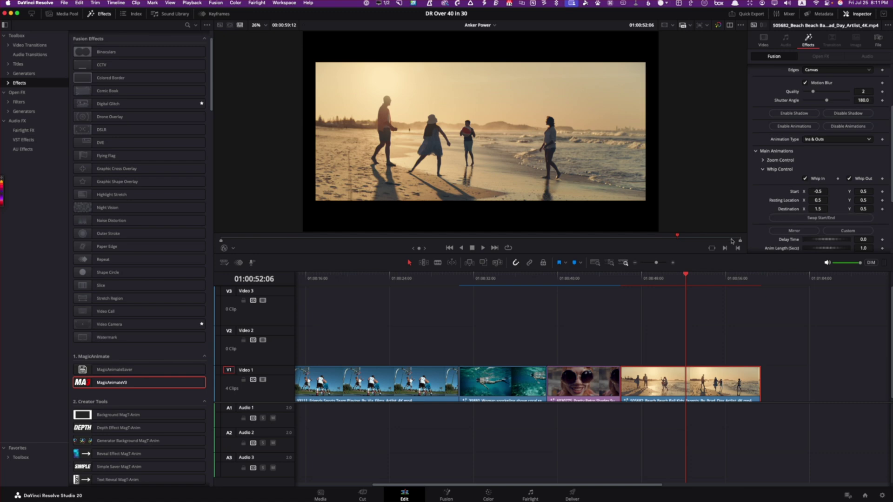
{"action": "mouse_move", "coordinate": [686, 276]}
{"action": "left_mouse_down"}
{"action": "mouse_move", "coordinate": [627, 285]}
{"action": "mouse_move", "coordinate": [760, 291]}
{"action": "mouse_move", "coordinate": [682, 294]}
{"action": "left_mouse_up"}
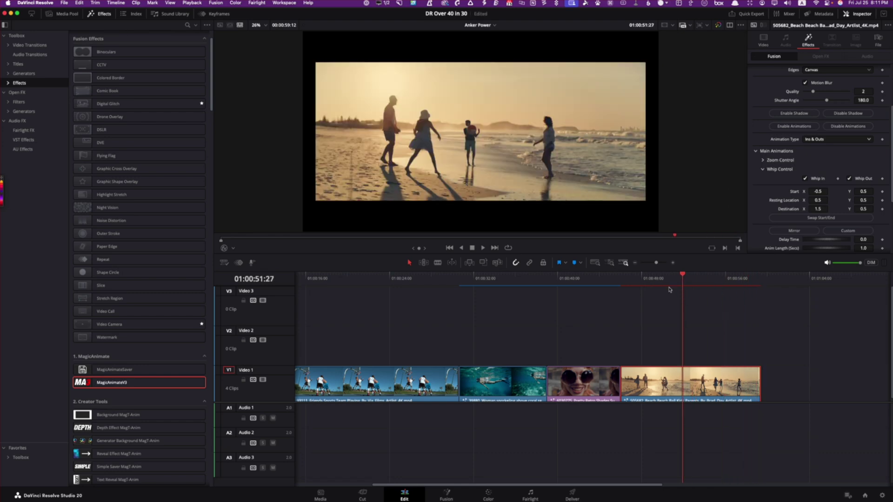
{"action": "scroll", "coordinate": [788, 192], "scroll_direction": "down", "scroll_amount": 2}
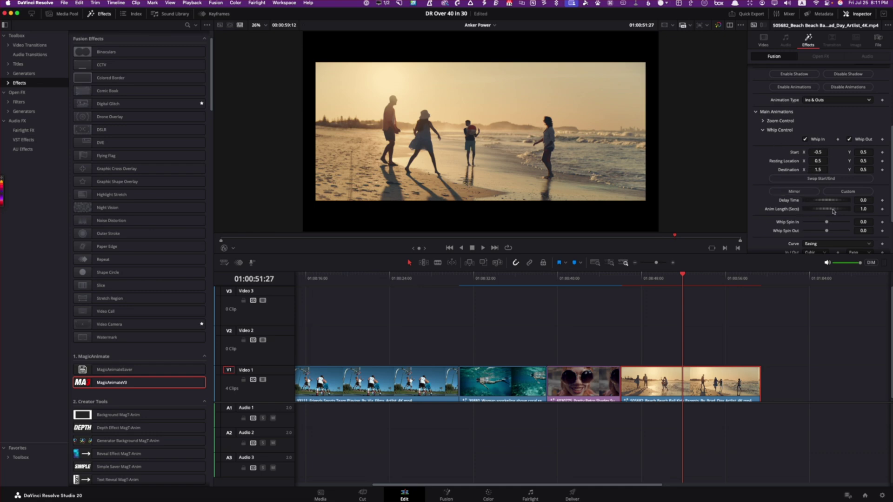
{"action": "scroll", "coordinate": [832, 202], "scroll_direction": "down", "scroll_amount": 2}
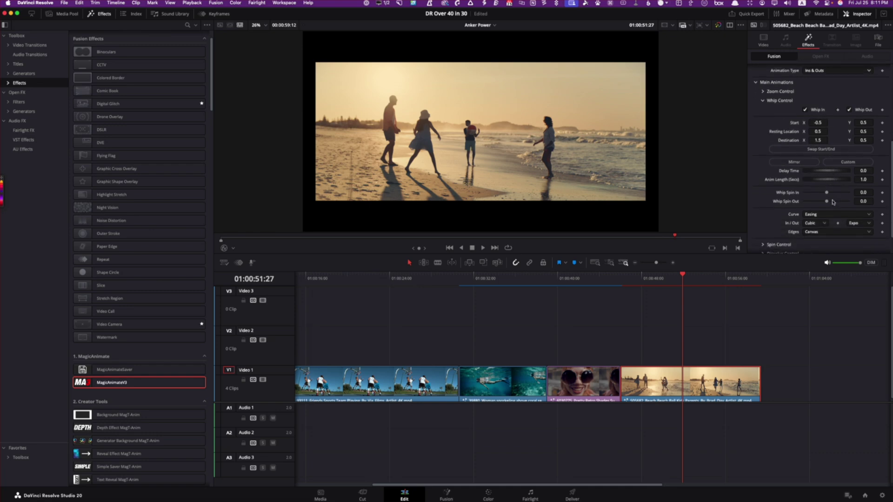
{"action": "scroll", "coordinate": [833, 202], "scroll_direction": "down", "scroll_amount": 1}
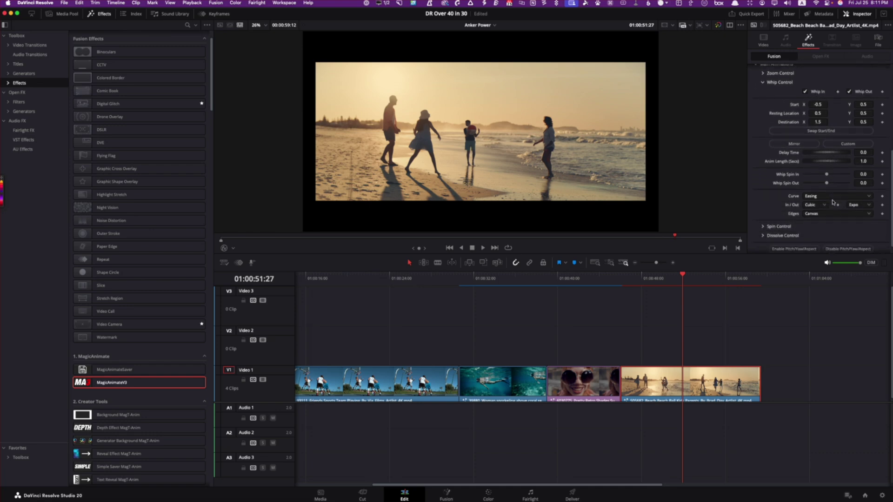
Review Spin Control, collapse Main Animations, and raise Size to about 1.399
{"action": "left_click", "coordinate": [765, 227]}
{"action": "scroll", "coordinate": [811, 221], "scroll_direction": "down", "scroll_amount": 3}
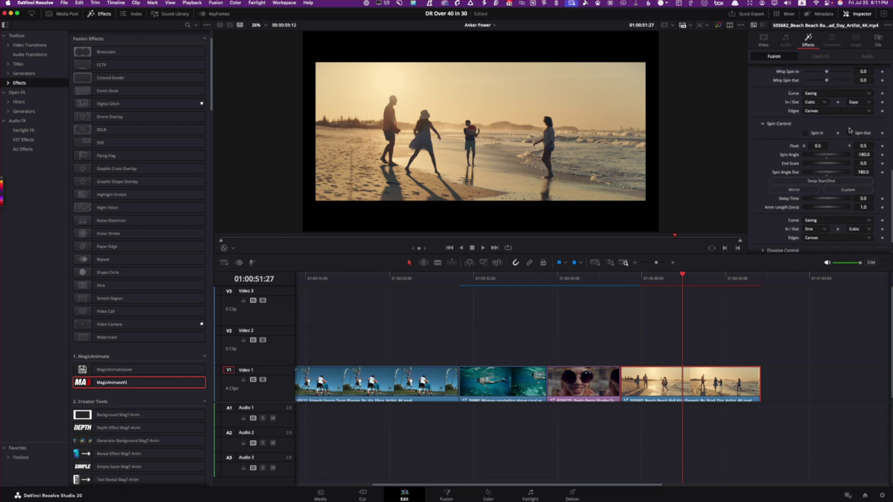
{"action": "scroll", "coordinate": [844, 174], "scroll_direction": "down", "scroll_amount": 2}
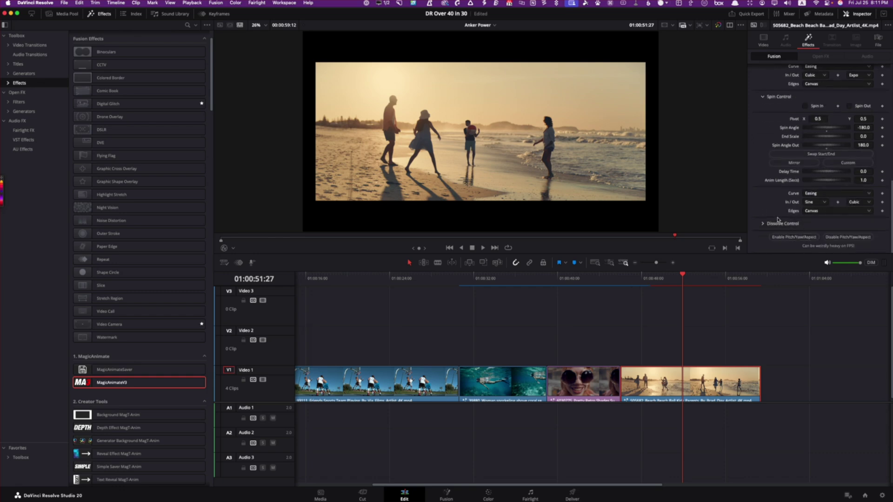
{"action": "scroll", "coordinate": [778, 219], "scroll_direction": "up", "scroll_amount": 3}
{"action": "scroll", "coordinate": [778, 219], "scroll_direction": "up", "scroll_amount": 3}
{"action": "scroll", "coordinate": [778, 219], "scroll_direction": "up", "scroll_amount": 3}
{"action": "left_click", "coordinate": [757, 182]}
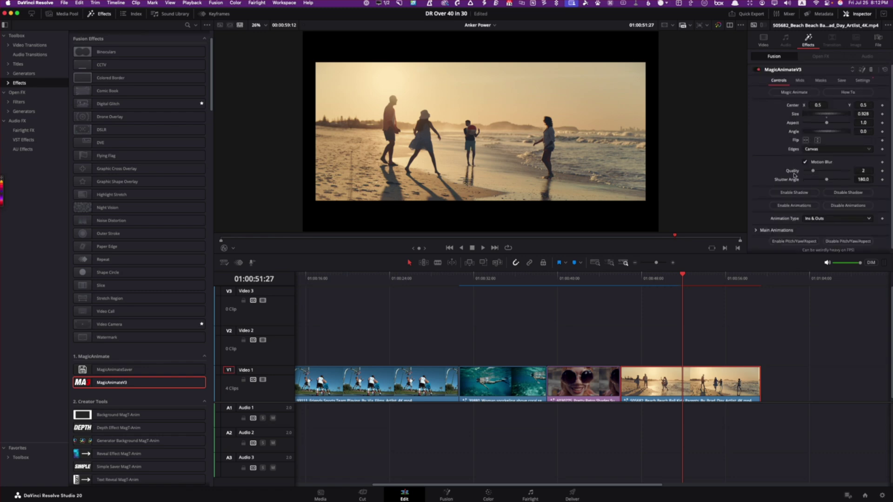
{"action": "left_click_drag", "start_coordinate": [828, 114], "coordinate": [833, 117]}
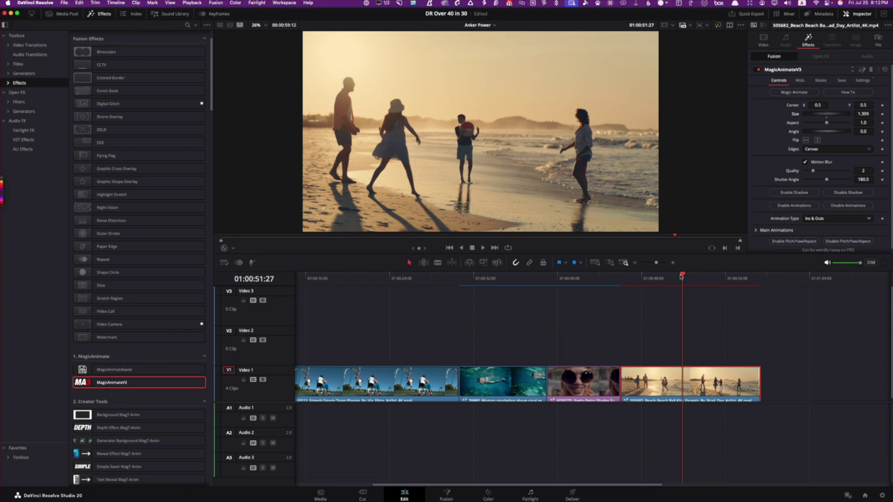
{"action": "key", "text": "Home"}
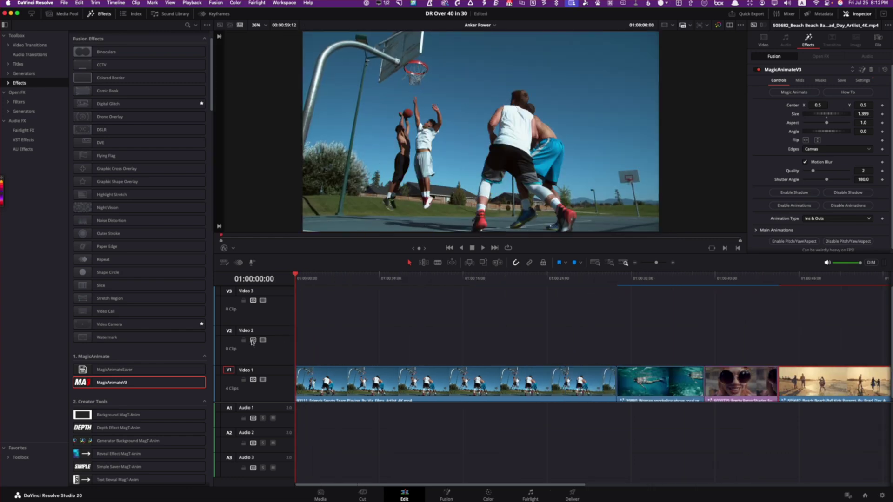
{"action": "left_click", "coordinate": [21, 449]}
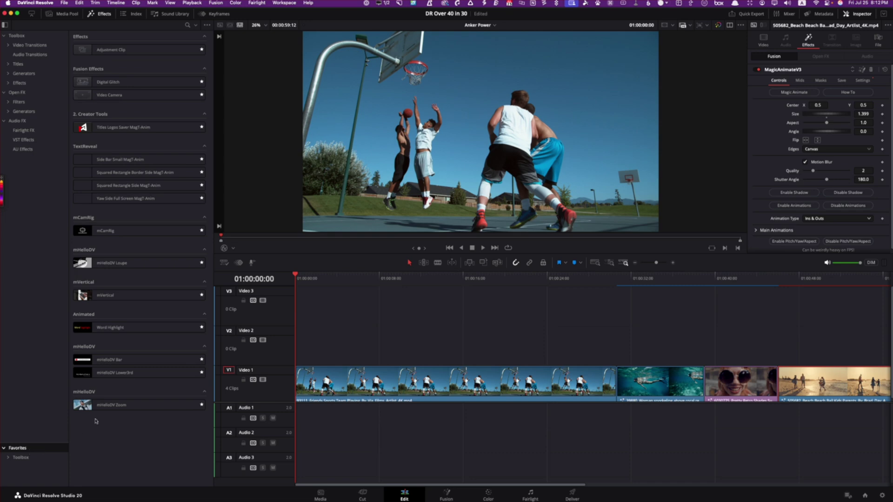
{"action": "left_click", "coordinate": [128, 263]}
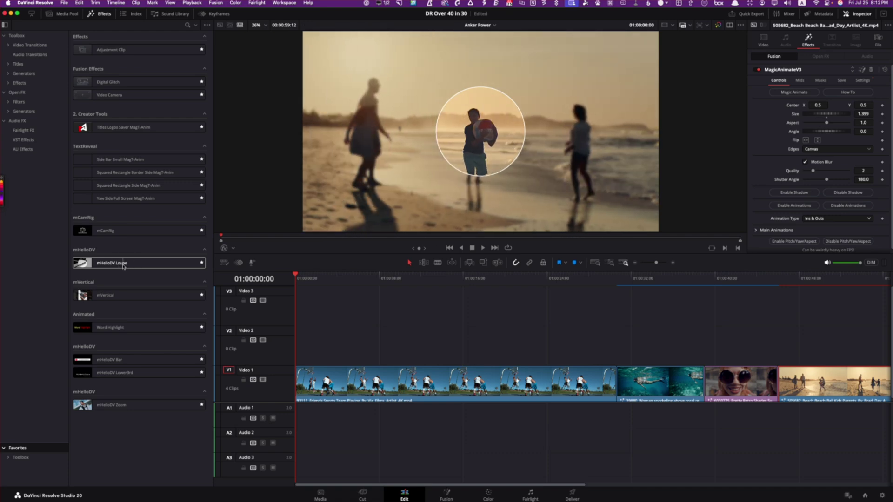
{"action": "left_click", "coordinate": [137, 161]}
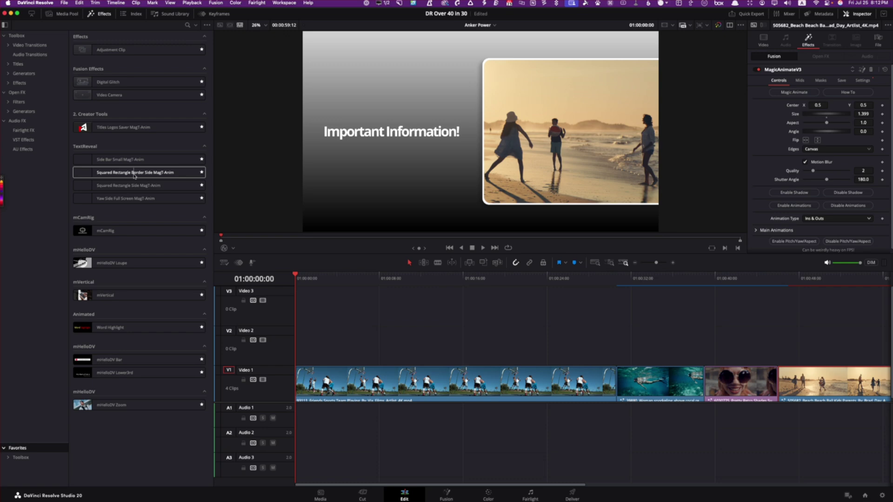
{"action": "left_click", "coordinate": [132, 186]}
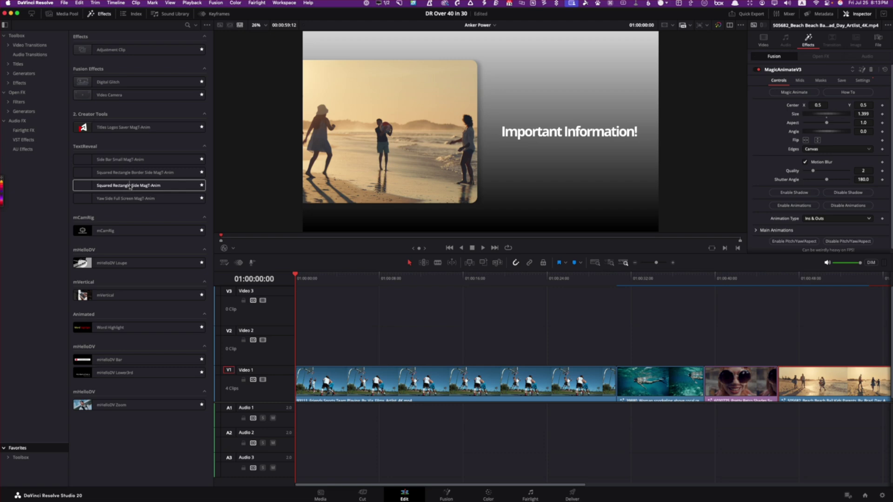
{"action": "left_click", "coordinate": [131, 198]}
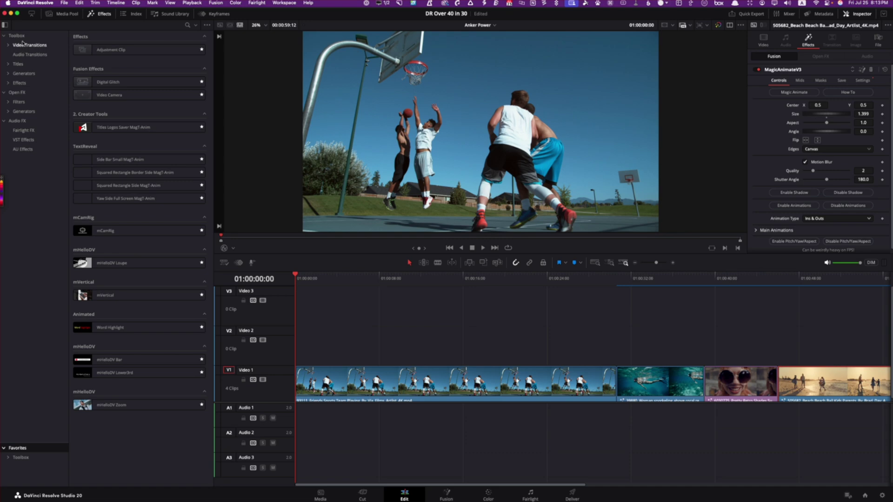
Show all video effects and preview MagicZoomPro presets, including Ellipse Faded Mono
{"action": "left_click", "coordinate": [19, 83]}
{"action": "left_click", "coordinate": [189, 347]}
{"action": "scroll", "coordinate": [190, 346], "scroll_direction": "down", "scroll_amount": 4}
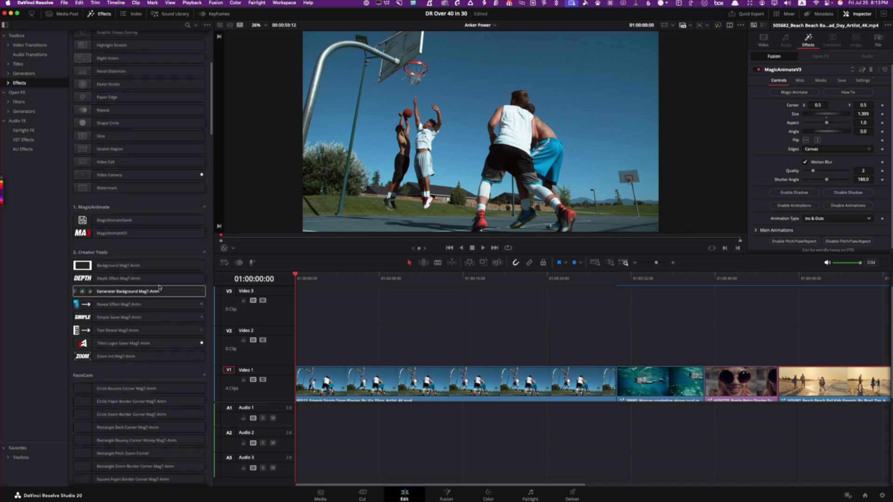
{"action": "scroll", "coordinate": [154, 389], "scroll_direction": "down", "scroll_amount": 2}
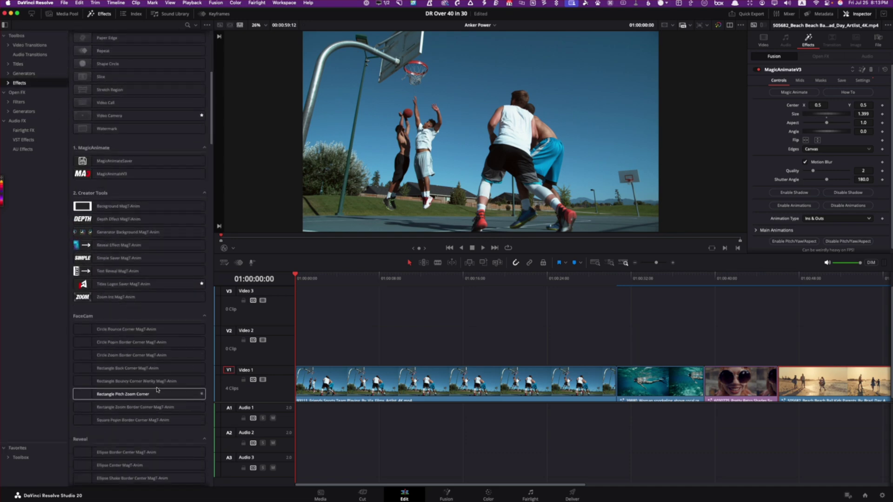
{"action": "left_click", "coordinate": [155, 331]}
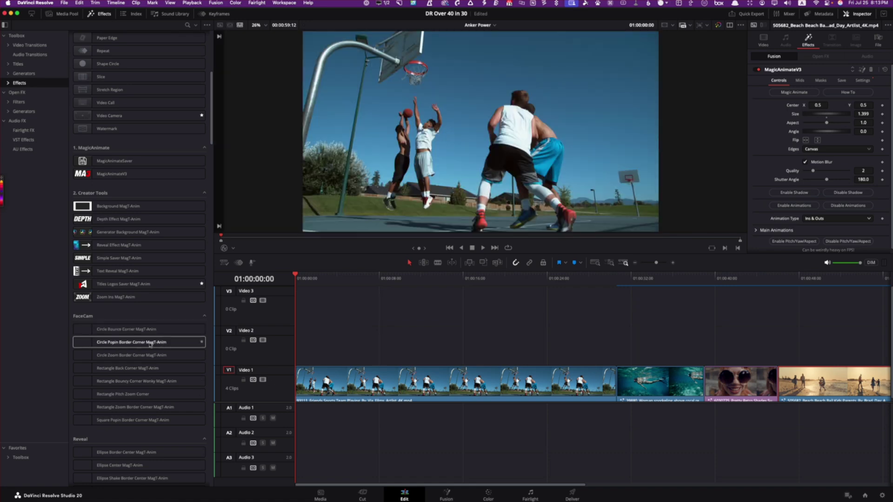
{"action": "scroll", "coordinate": [144, 399], "scroll_direction": "down", "scroll_amount": 8}
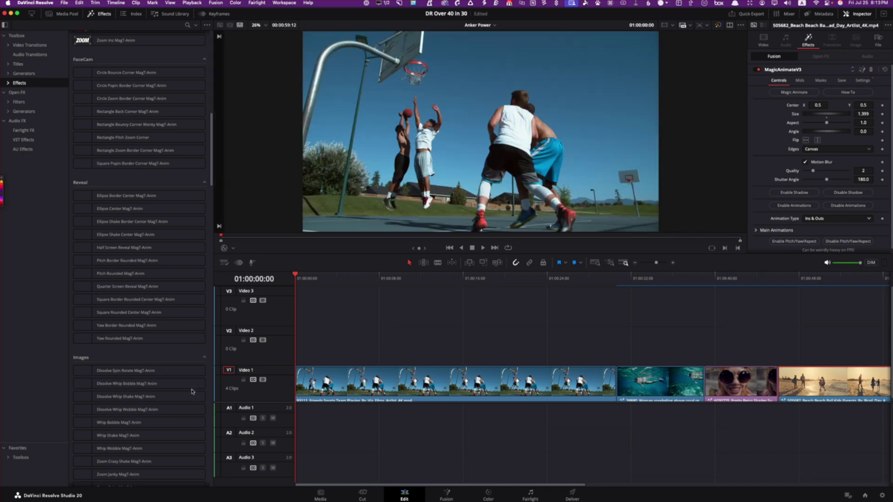
{"action": "scroll", "coordinate": [155, 386], "scroll_direction": "down", "scroll_amount": 5}
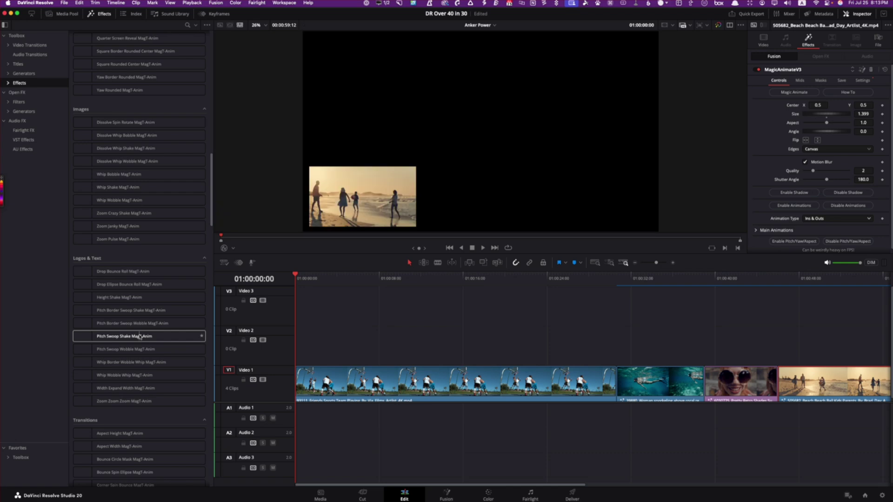
{"action": "scroll", "coordinate": [145, 361], "scroll_direction": "down", "scroll_amount": 5}
{"action": "scroll", "coordinate": [145, 385], "scroll_direction": "down", "scroll_amount": 2}
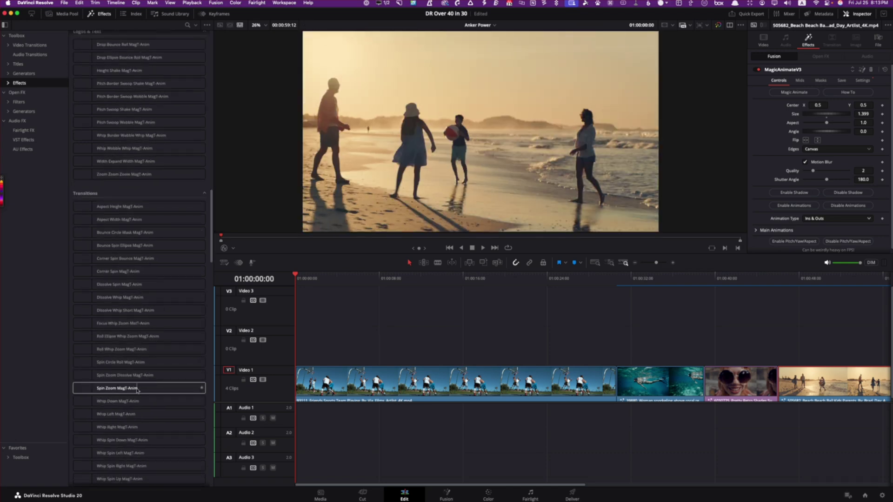
{"action": "scroll", "coordinate": [138, 390], "scroll_direction": "down", "scroll_amount": 10}
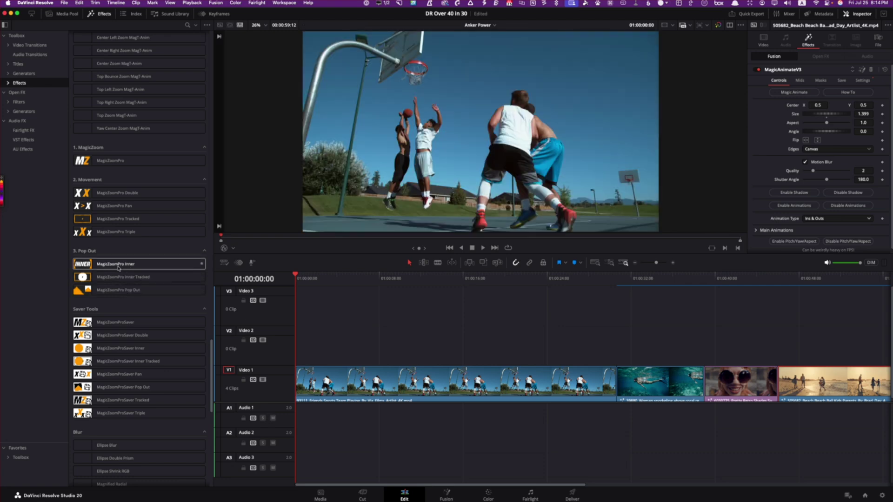
{"action": "scroll", "coordinate": [132, 293], "scroll_direction": "down", "scroll_amount": 8}
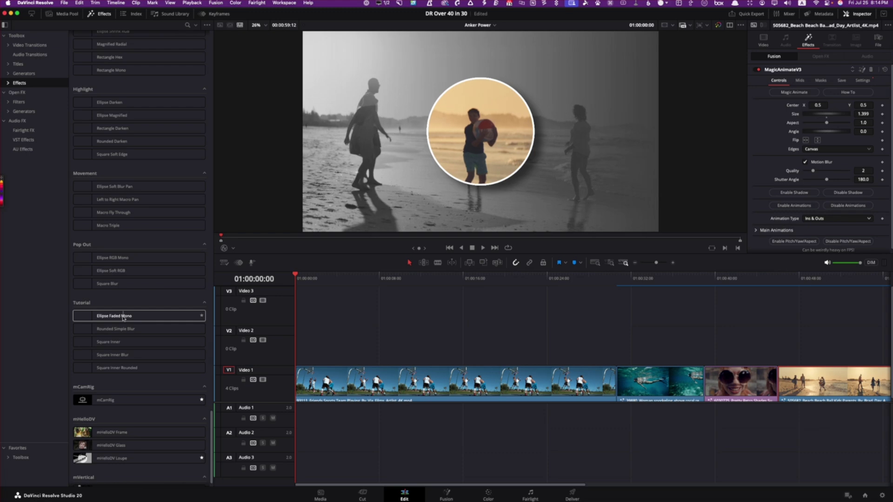
Apply Ellipse Faded Mono to the basketball clip and set Zoom Length to about 1.435
{"action": "left_click", "coordinate": [123, 316]}
{"action": "left_click_drag", "start_coordinate": [356, 380], "coordinate": [356, 380]}
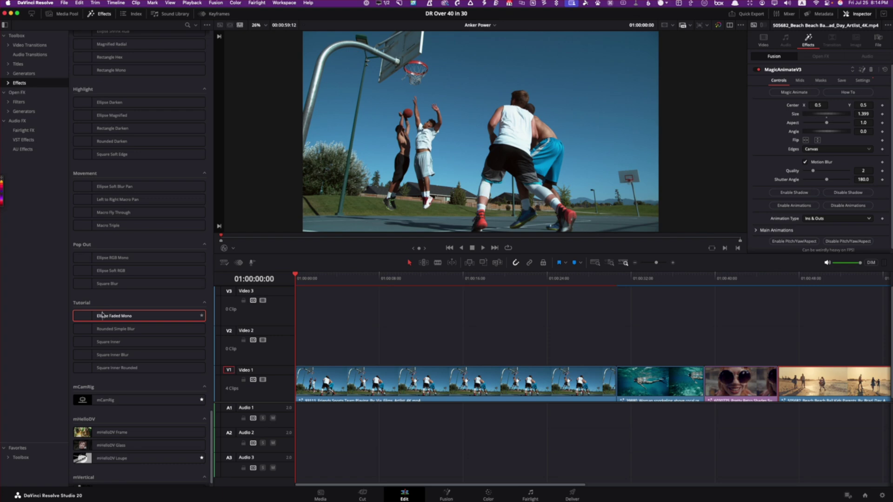
{"action": "left_click", "coordinate": [403, 279]}
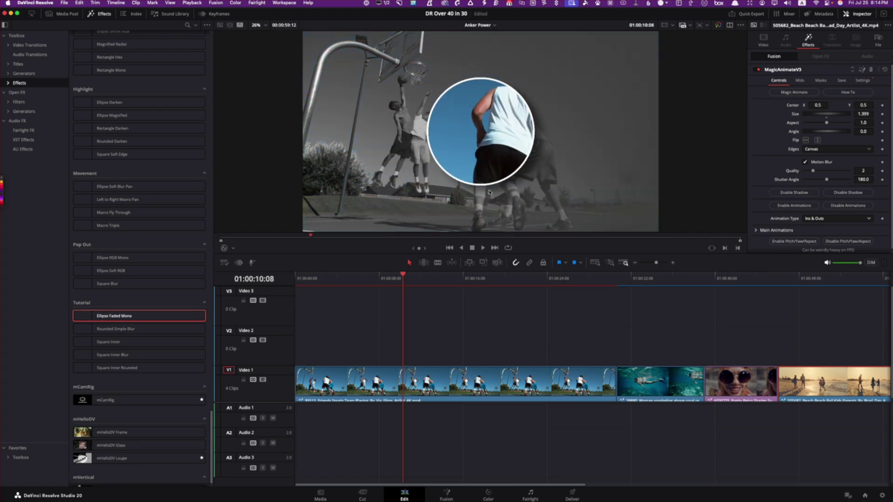
{"action": "left_click", "coordinate": [480, 380]}
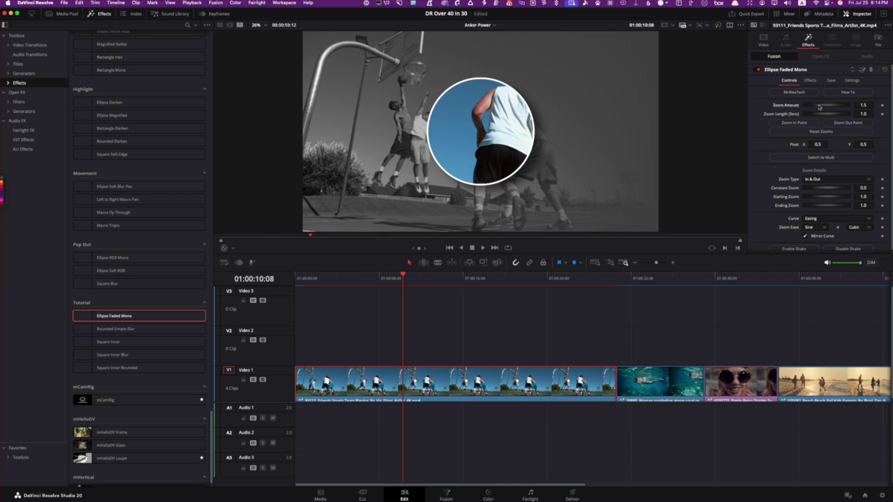
{"action": "left_click_drag", "start_coordinate": [820, 106], "coordinate": [821, 107]}
{"action": "left_click_drag", "start_coordinate": [821, 114], "coordinate": [830, 114]}
{"action": "scroll", "coordinate": [819, 208], "scroll_direction": "down", "scroll_amount": 1}
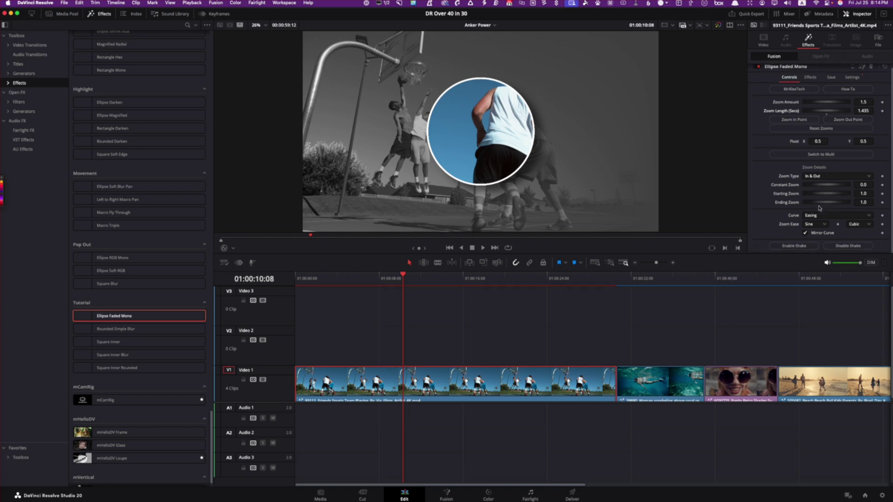
Raise the ellipse Height and drag the spotlight right over the two players
{"action": "left_click", "coordinate": [811, 77]}
{"action": "mouse_move", "coordinate": [812, 111]}
{"action": "left_mouse_down"}
{"action": "mouse_move", "coordinate": [821, 112]}
{"action": "mouse_move", "coordinate": [804, 129]}
{"action": "left_mouse_up"}
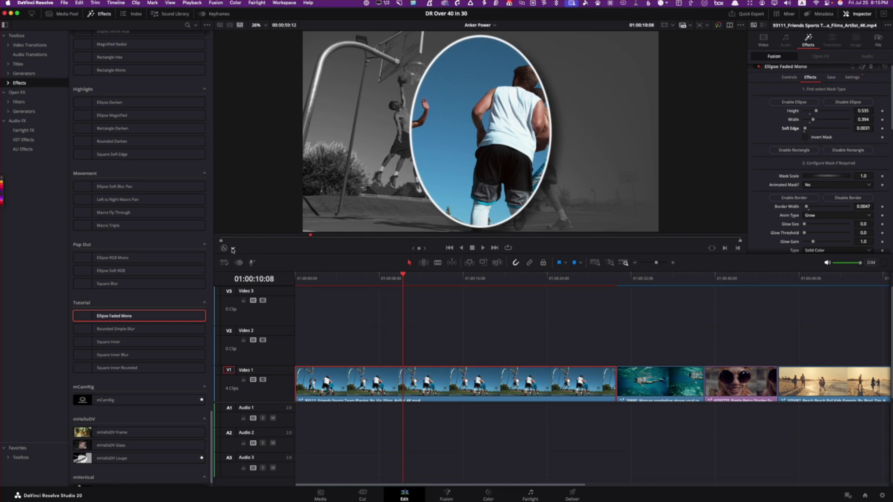
{"action": "left_click", "coordinate": [234, 249]}
{"action": "left_click", "coordinate": [245, 298]}
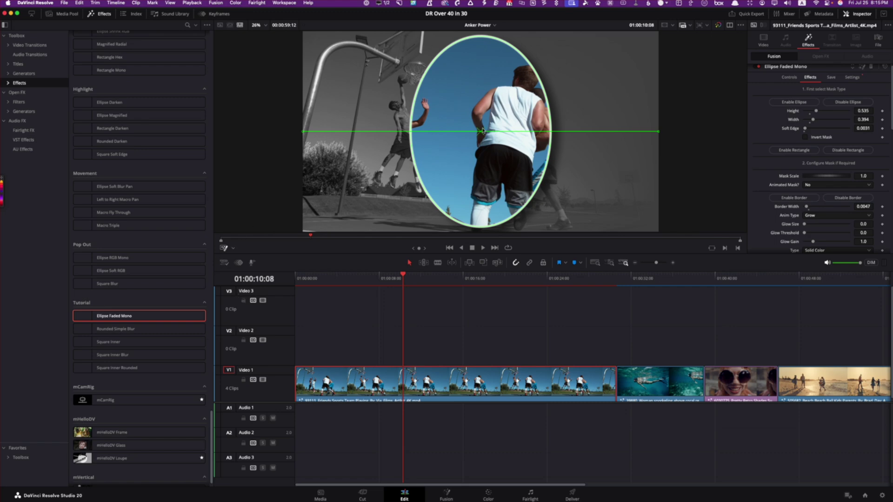
{"action": "left_click_drag", "start_coordinate": [481, 132], "coordinate": [508, 142]}
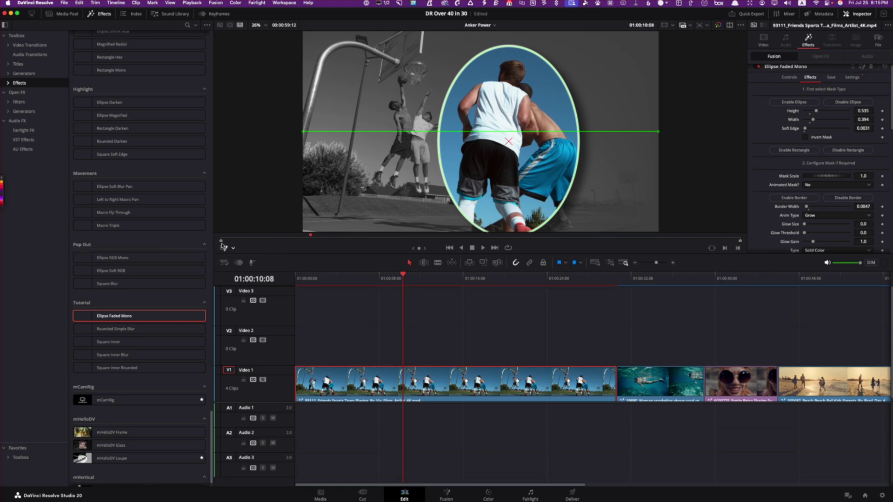
{"action": "left_click", "coordinate": [225, 249]}
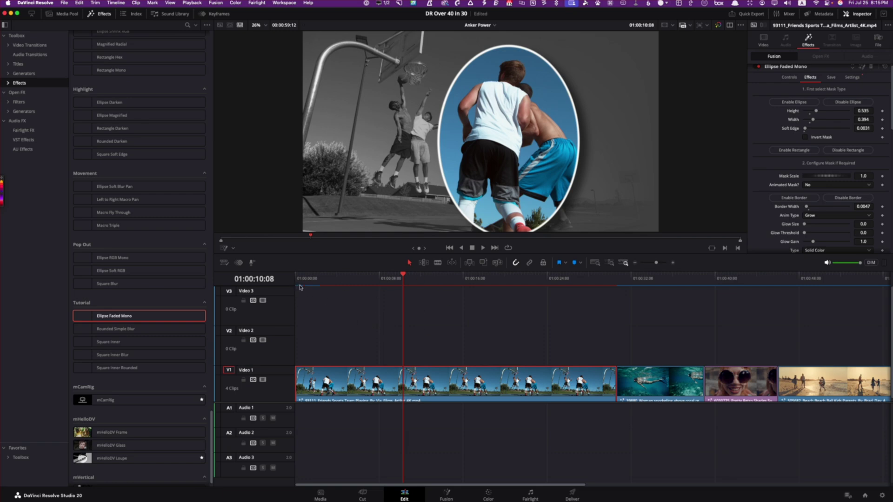
{"action": "left_click", "coordinate": [783, 278]}
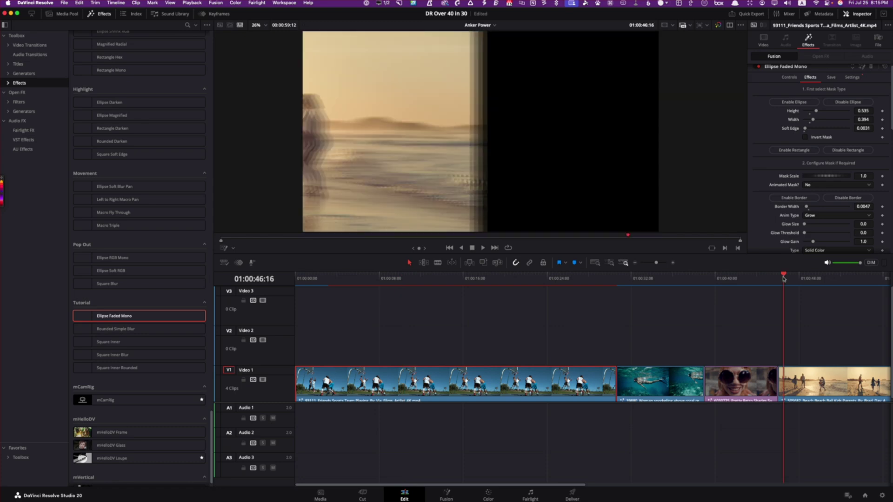
{"action": "left_click", "coordinate": [772, 279]}
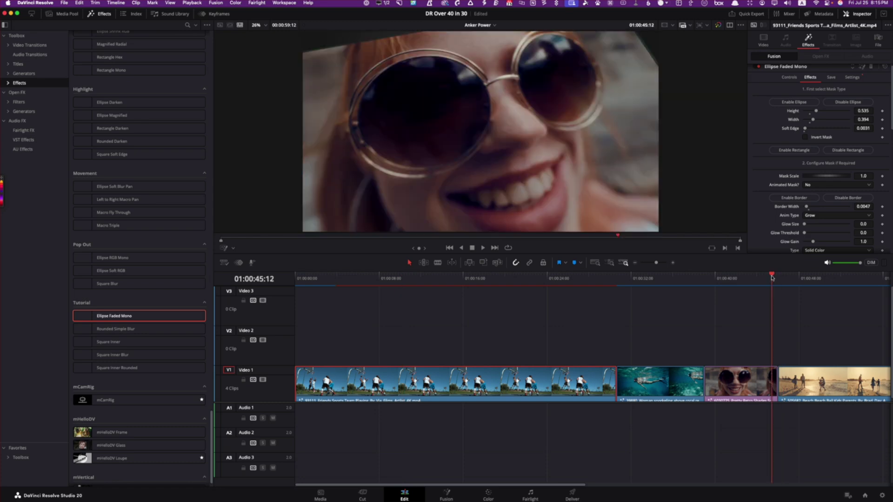
{"action": "key", "text": "space"}
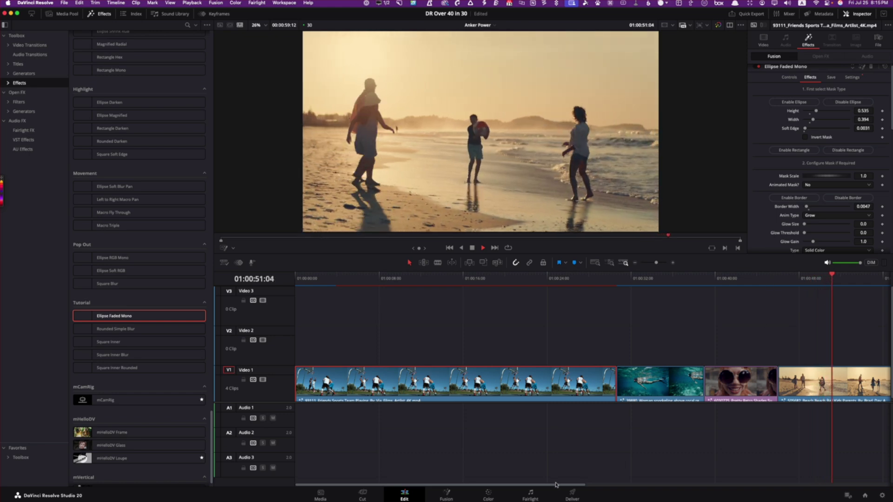
{"action": "scroll", "coordinate": [579, 419], "scroll_direction": "down", "scroll_amount": 4}
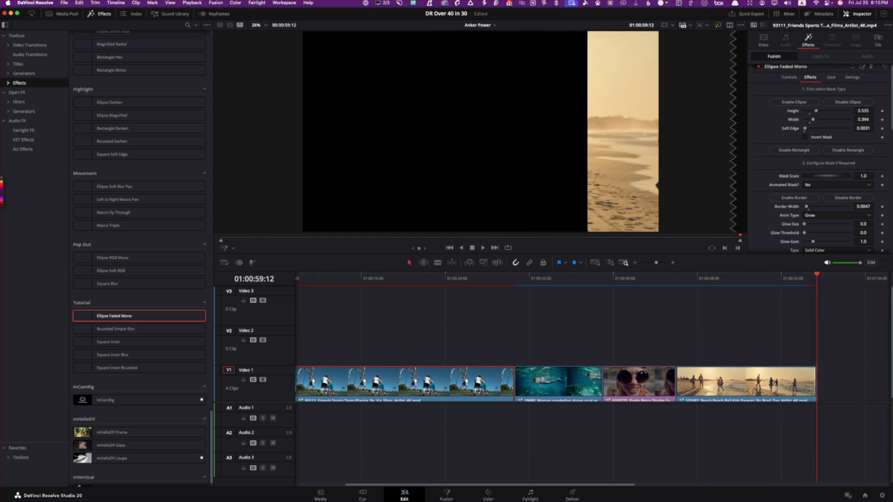
Add Koertacoo Sub.mp4 at the timeline end and delete its A1 audio
{"action": "mouse_move", "coordinate": [890, 348]}
{"action": "left_mouse_down"}
{"action": "mouse_move", "coordinate": [823, 398]}
{"action": "mouse_move", "coordinate": [837, 394]}
{"action": "left_mouse_up"}
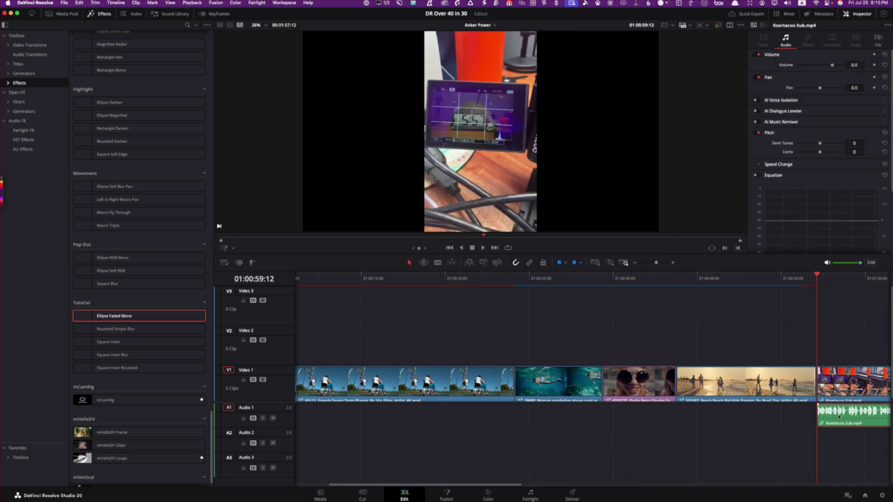
{"action": "key", "text": "BackSpace"}
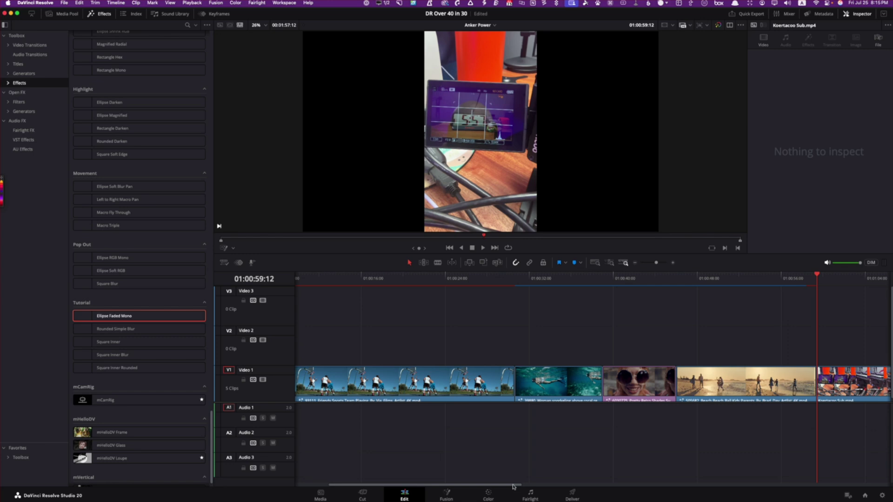
{"action": "left_click_drag", "start_coordinate": [516, 488], "coordinate": [611, 487]}
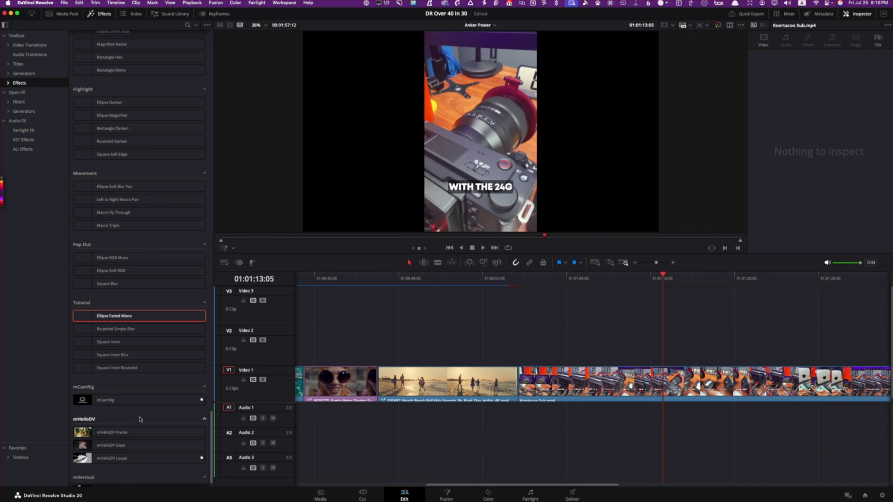
{"action": "scroll", "coordinate": [138, 448], "scroll_direction": "down", "scroll_amount": 1}
{"action": "left_click", "coordinate": [108, 474]}
Apply mVertical to the vertical Koertacoo clip, toggling it off and on to compare, and save
{"action": "left_click_drag", "start_coordinate": [132, 461], "coordinate": [609, 382]}
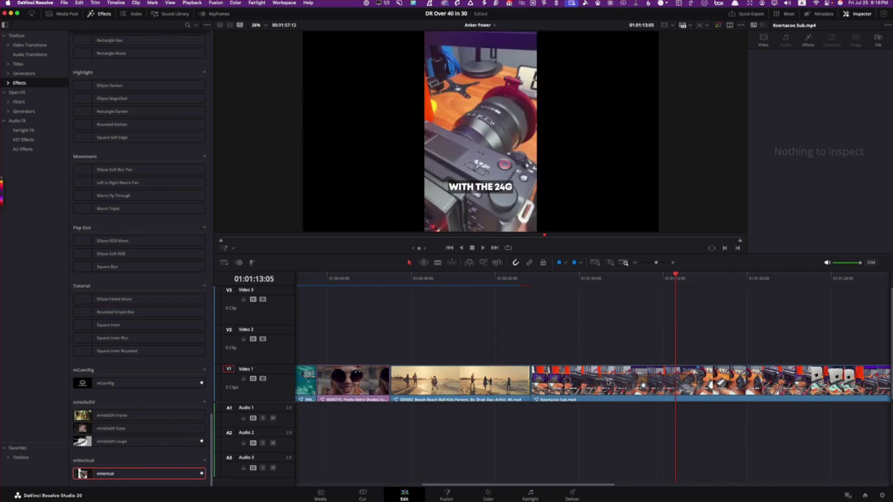
{"action": "key", "text": "ctrl+s"}
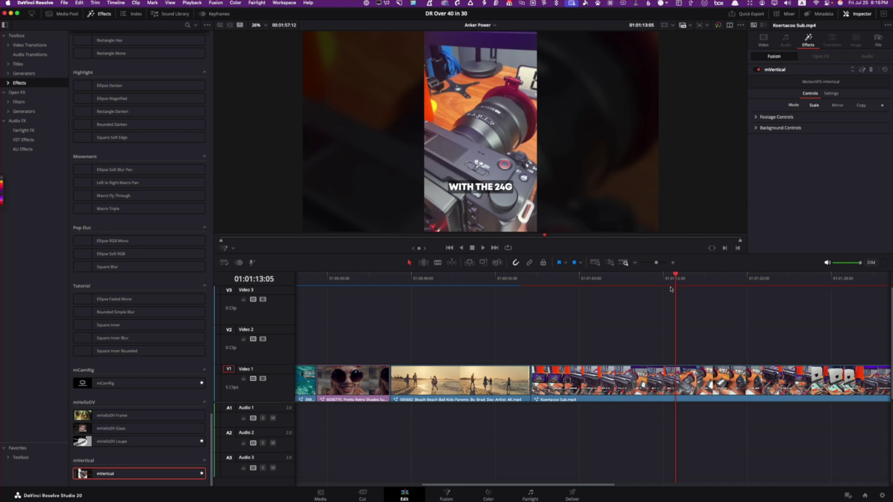
{"action": "left_click", "coordinate": [759, 70]}
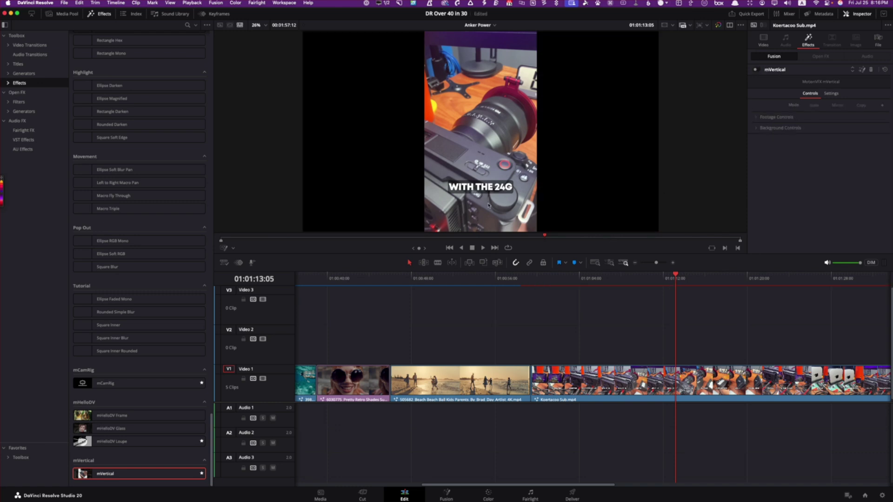
{"action": "key", "text": "super+s"}
{"action": "left_click", "coordinate": [760, 70]}
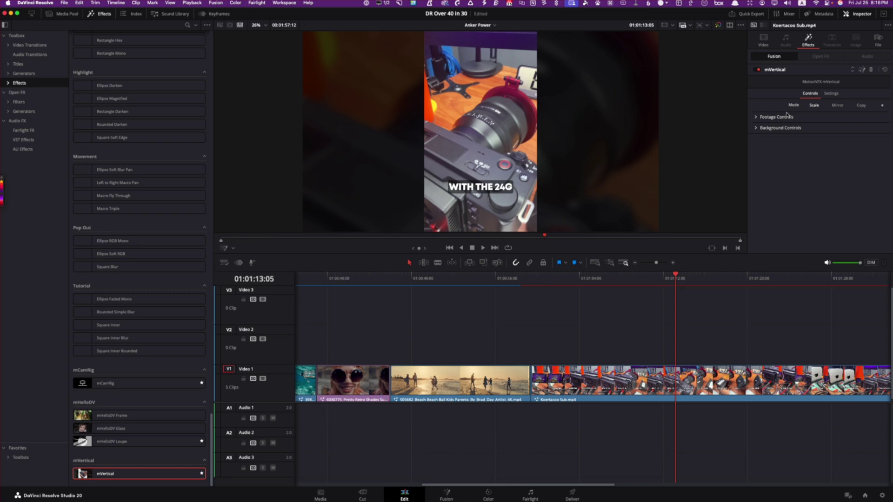
{"action": "key", "text": "super+s"}
Reset the footage rotation and set Footage Position X 0.756, Y 0.511, scale 0.95
{"action": "left_click", "coordinate": [757, 117]}
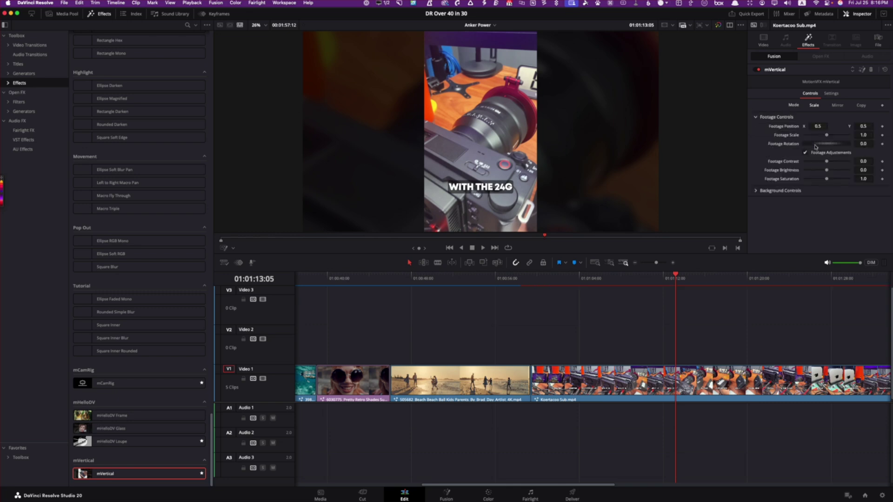
{"action": "left_click_drag", "start_coordinate": [815, 145], "coordinate": [815, 145]}
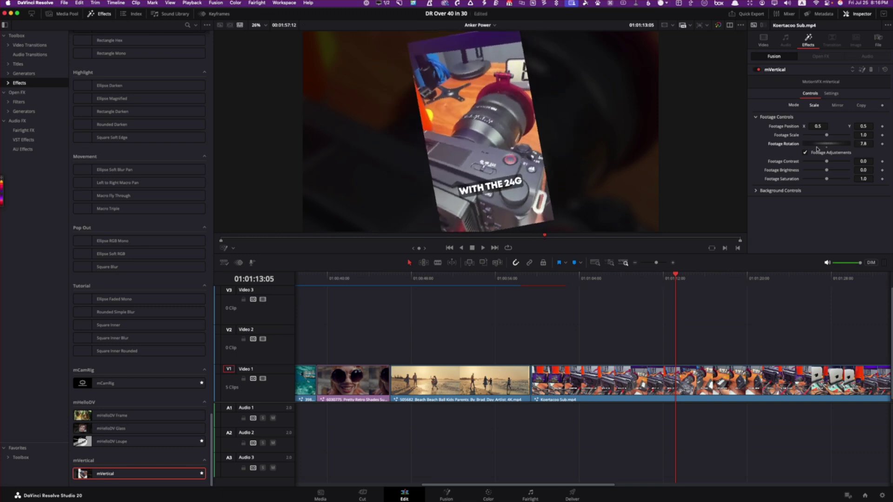
{"action": "double_click", "coordinate": [817, 145]}
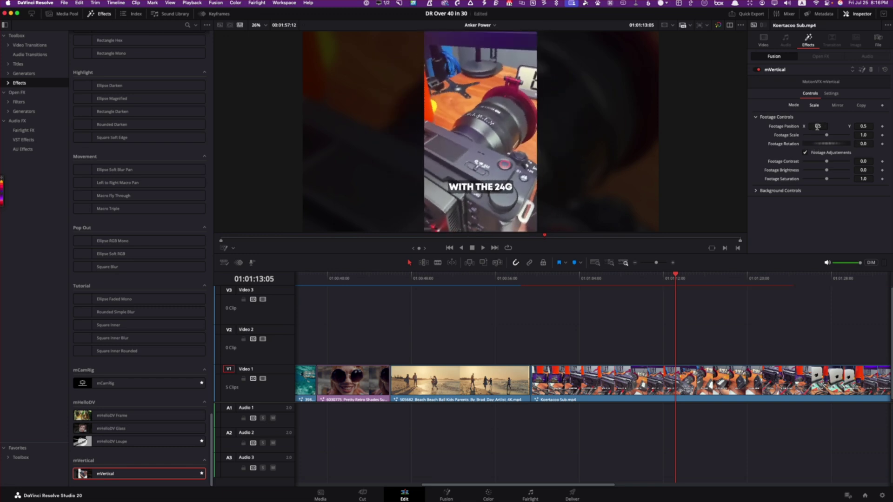
{"action": "left_click_drag", "start_coordinate": [817, 126], "coordinate": [822, 126]}
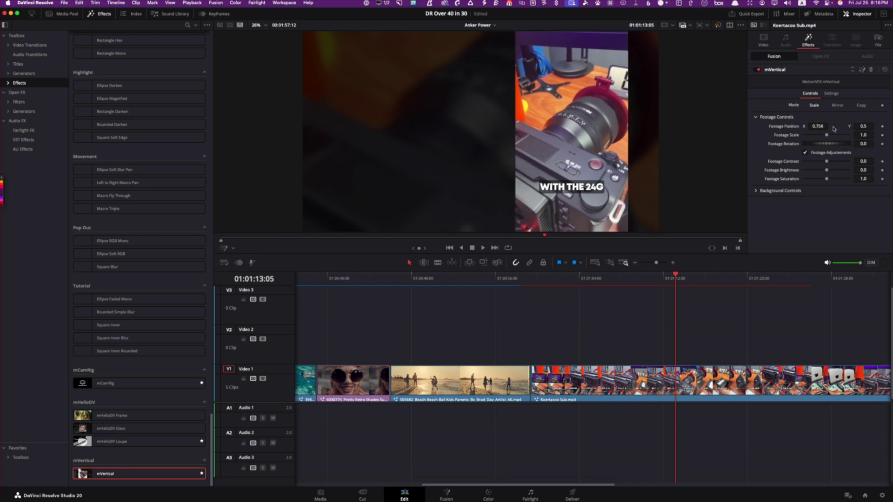
{"action": "left_click_drag", "start_coordinate": [864, 126], "coordinate": [829, 136]}
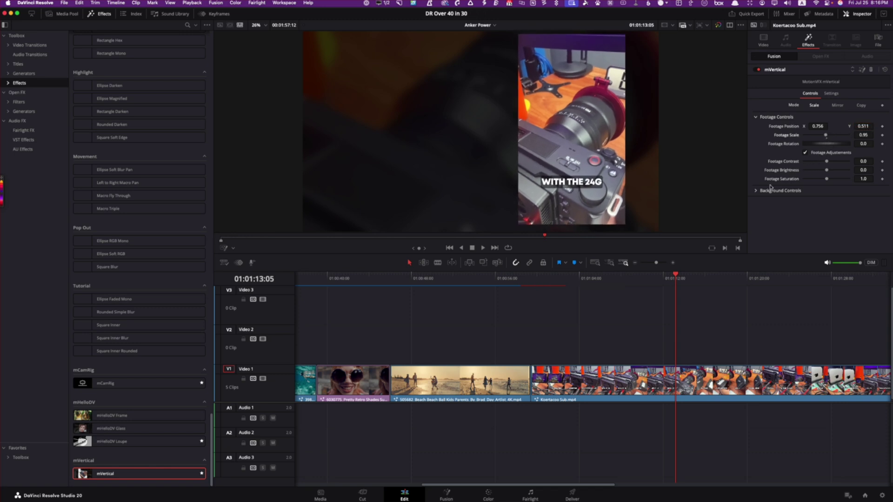
Set Background Scale 4.37, Fade 0.48, Blur Size 39.4 and Mode to Copy
{"action": "left_click", "coordinate": [754, 193]}
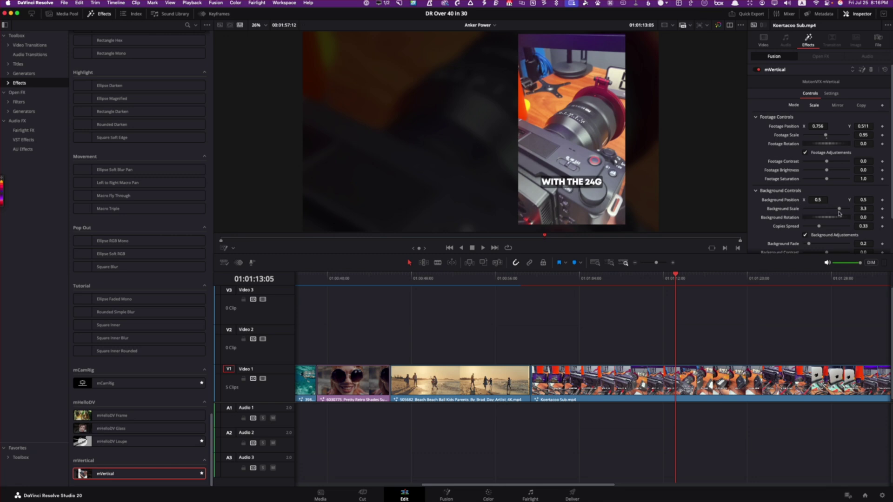
{"action": "left_click_drag", "start_coordinate": [840, 210], "coordinate": [846, 209]}
{"action": "scroll", "coordinate": [824, 226], "scroll_direction": "down", "scroll_amount": 1}
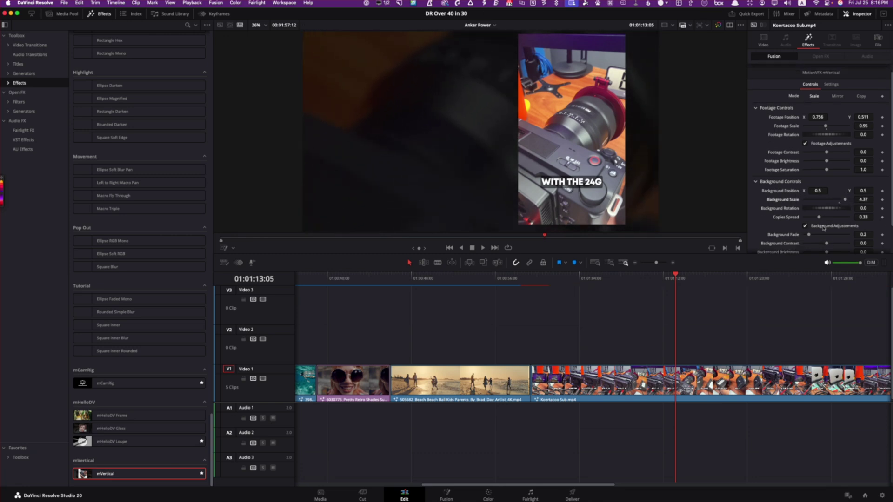
{"action": "left_click_drag", "start_coordinate": [809, 236], "coordinate": [815, 237]}
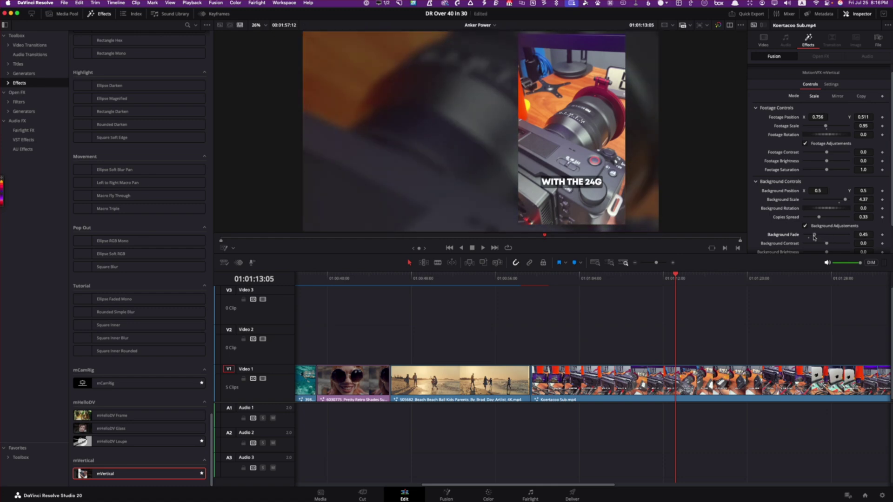
{"action": "scroll", "coordinate": [832, 240], "scroll_direction": "down", "scroll_amount": 3}
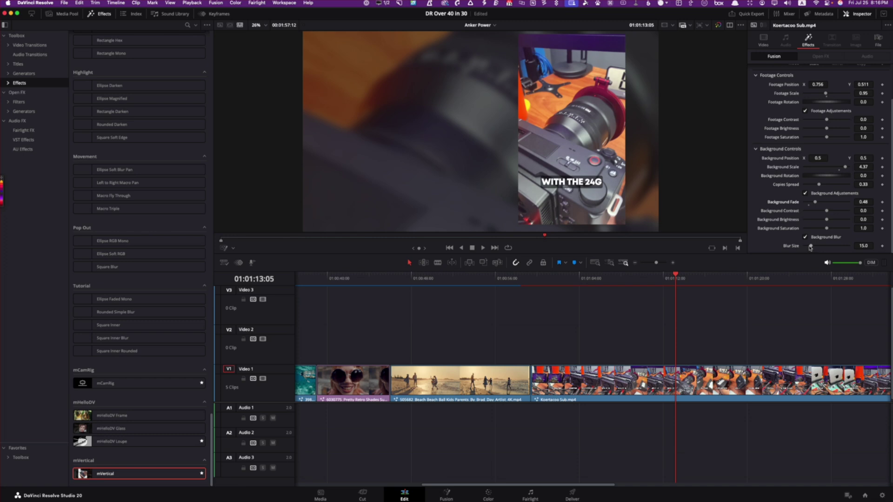
{"action": "left_click_drag", "start_coordinate": [811, 246], "coordinate": [823, 246]}
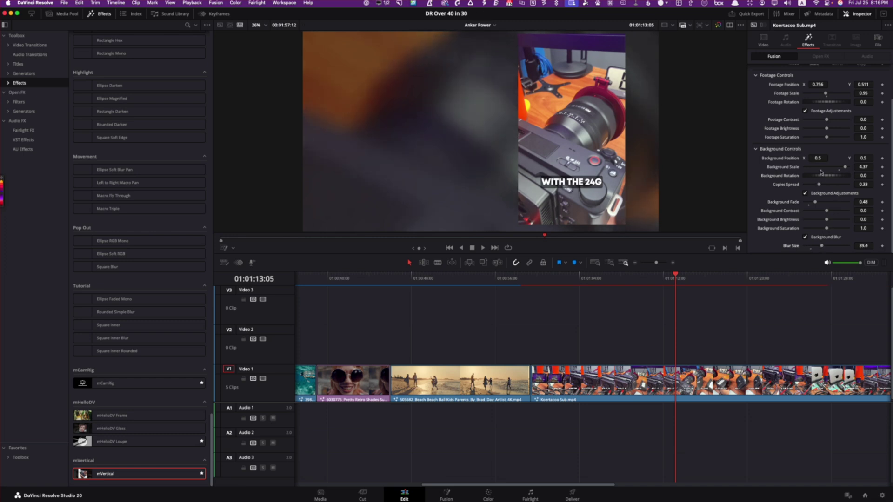
{"action": "mouse_move", "coordinate": [818, 185]}
{"action": "left_mouse_down"}
{"action": "mouse_move", "coordinate": [804, 185]}
{"action": "mouse_move", "coordinate": [820, 184]}
{"action": "left_mouse_up"}
{"action": "scroll", "coordinate": [791, 145], "scroll_direction": "up", "scroll_amount": 3}
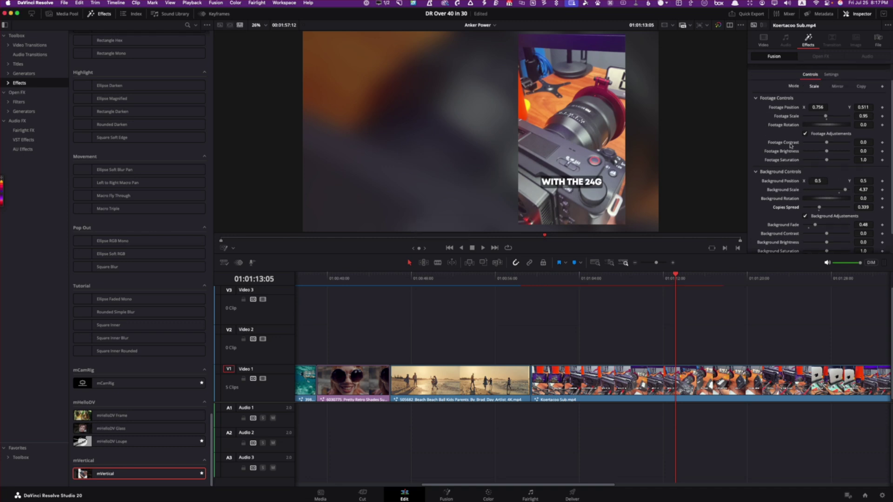
{"action": "left_click", "coordinate": [863, 86]}
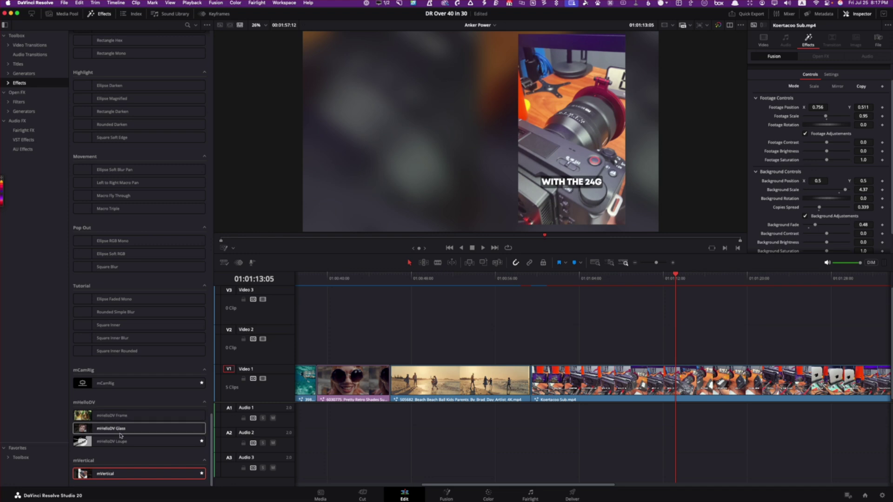
Apply the mHelloDV Frame effect to the Koertacoo clip on Video 1
{"action": "left_click", "coordinate": [93, 415]}
{"action": "left_click_drag", "start_coordinate": [92, 415], "coordinate": [193, 389]}
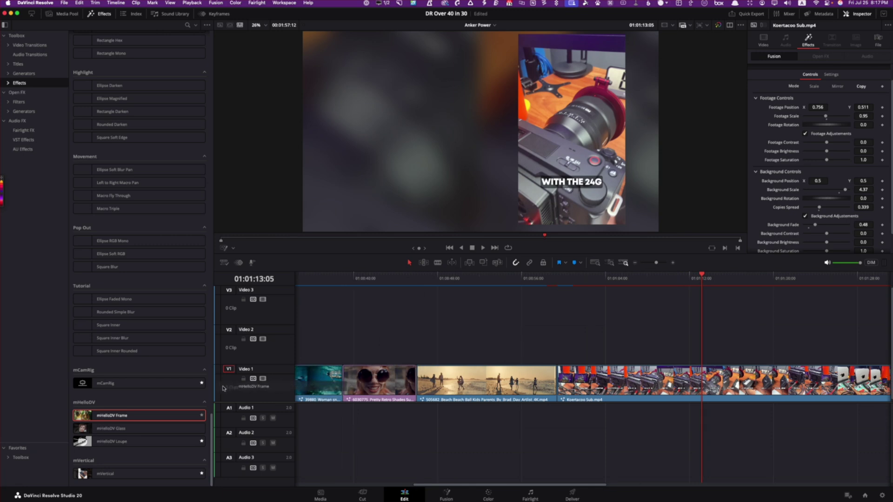
{"action": "left_click_drag", "start_coordinate": [193, 390], "coordinate": [607, 376]}
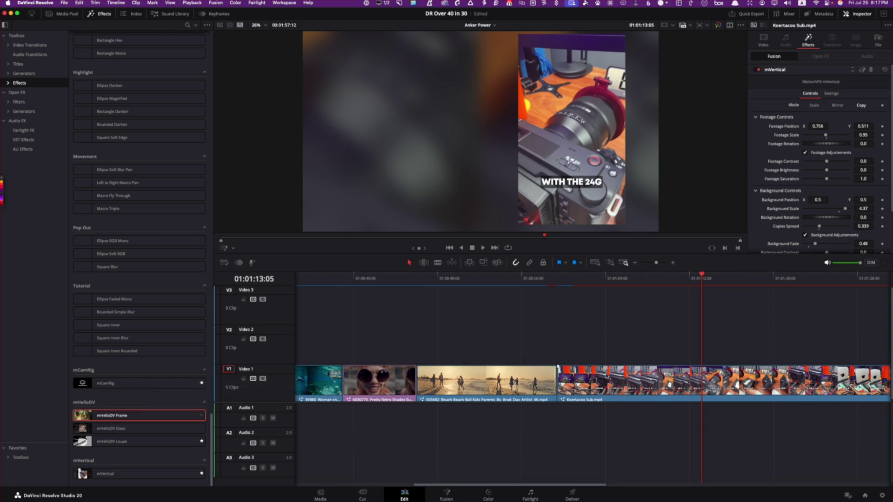
{"action": "left_click_drag", "start_coordinate": [690, 278], "coordinate": [610, 280]}
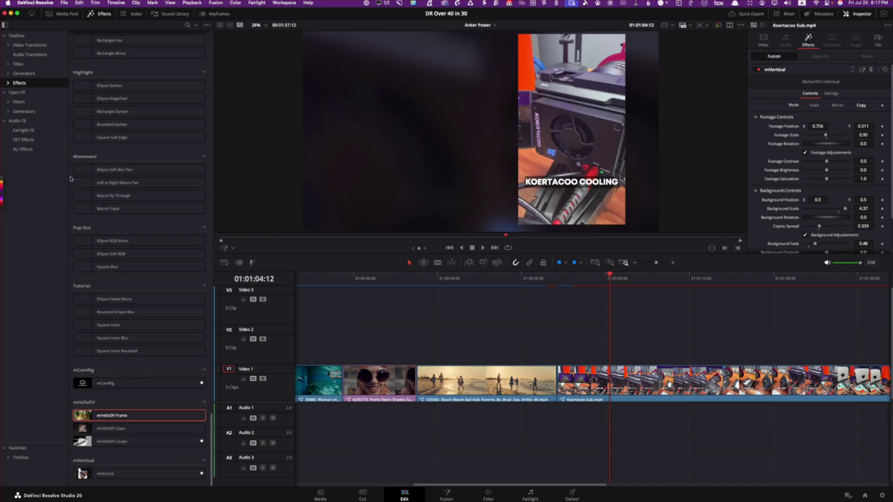
Place the mHelloDV Bar title on Video 2 at the playhead and select it
{"action": "left_click", "coordinate": [29, 74]}
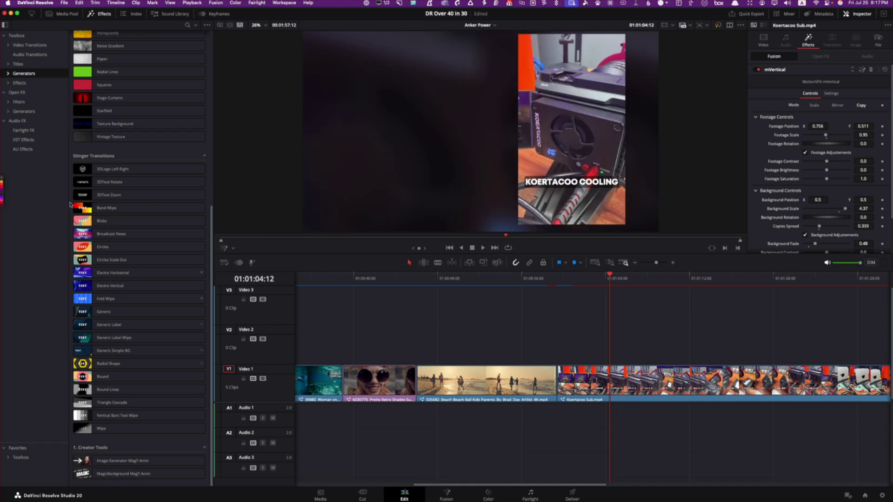
{"action": "left_click", "coordinate": [19, 64]}
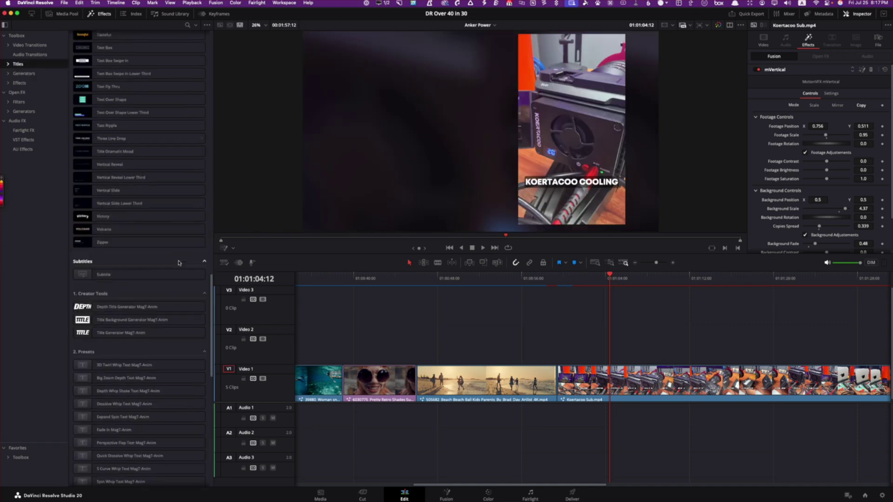
{"action": "scroll", "coordinate": [179, 264], "scroll_direction": "down", "scroll_amount": 10}
{"action": "scroll", "coordinate": [179, 263], "scroll_direction": "down", "scroll_amount": 2}
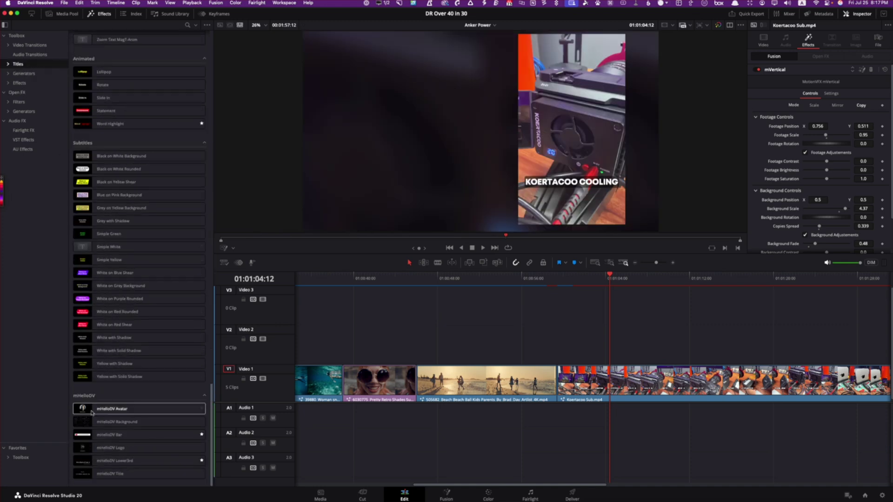
{"action": "mouse_move", "coordinate": [126, 434]}
{"action": "left_mouse_down"}
{"action": "mouse_move", "coordinate": [532, 306]}
{"action": "mouse_move", "coordinate": [603, 335]}
{"action": "left_mouse_up"}
{"action": "left_click_drag", "start_coordinate": [610, 278], "coordinate": [599, 278]}
{"action": "left_click", "coordinate": [606, 347]}
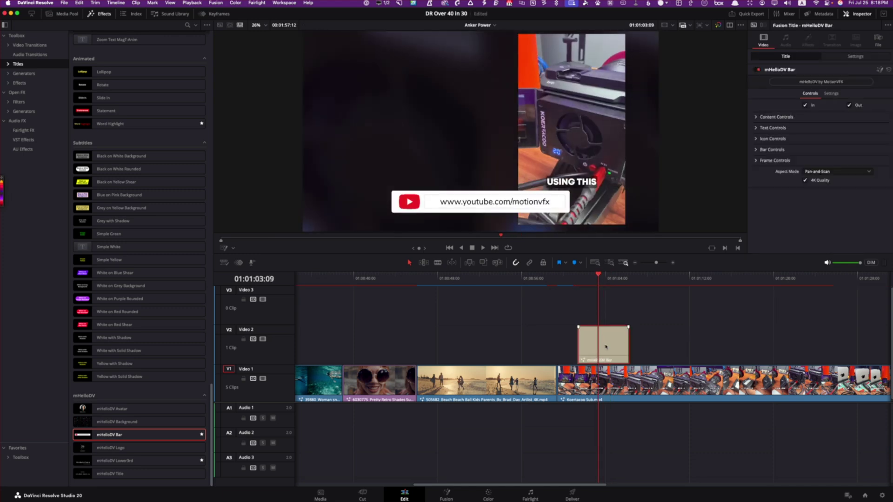
{"action": "left_click", "coordinate": [830, 83]}
{"action": "left_click", "coordinate": [829, 126]}
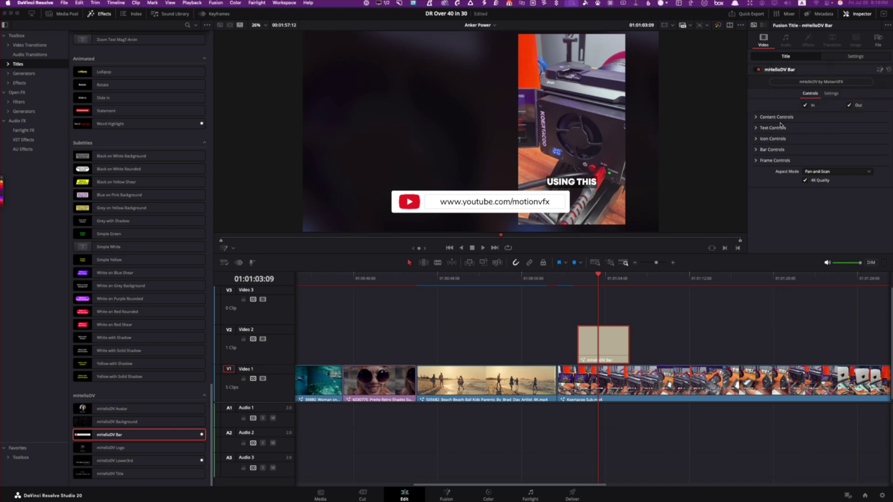
{"action": "left_click", "coordinate": [757, 127]}
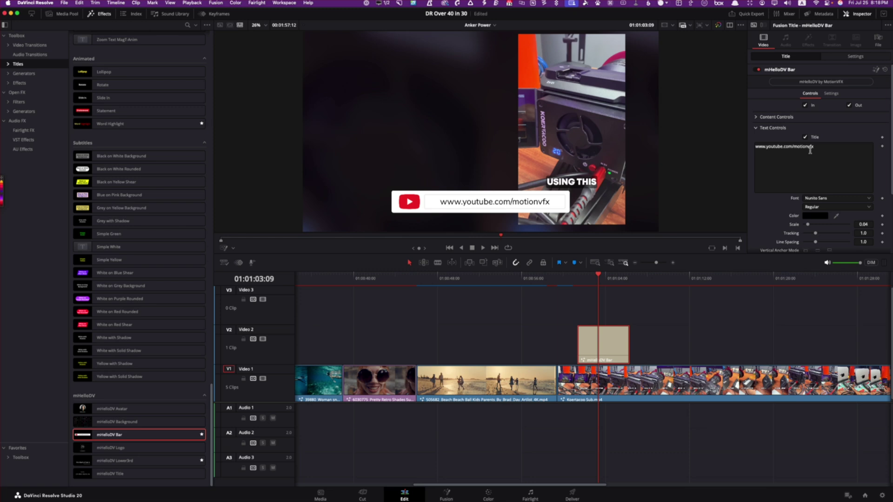
{"action": "left_click", "coordinate": [800, 148]}
{"action": "double_click", "coordinate": [800, 147]}
{"action": "type", "text": "d"}
{"action": "type", "text": "ocrock"}
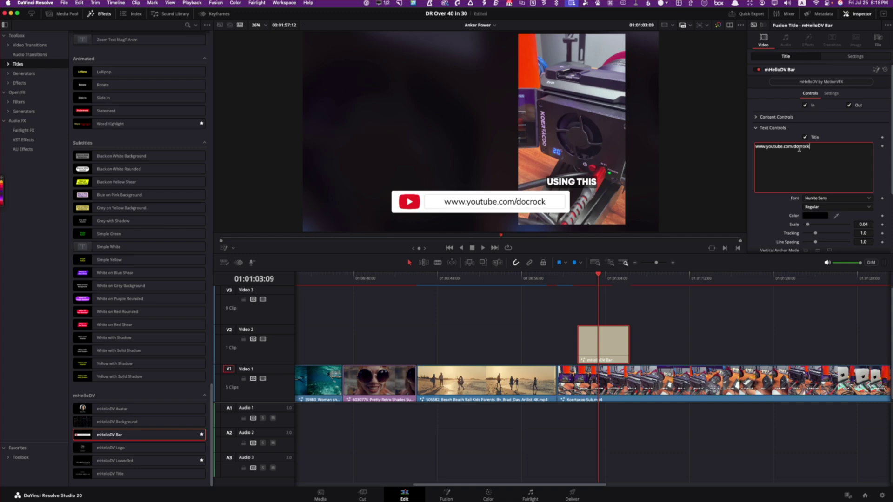
{"action": "left_click", "coordinate": [613, 316]}
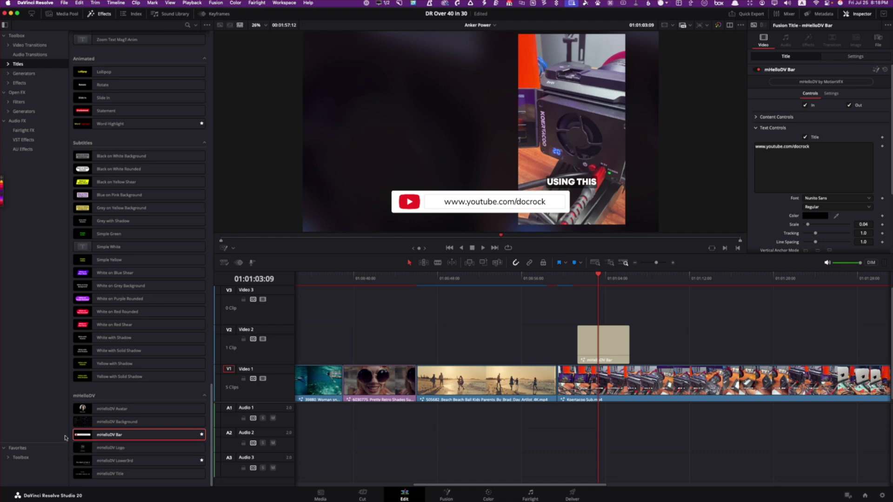
Preview the mHelloDV Logo title in the Effects library
{"action": "left_click", "coordinate": [111, 447]}
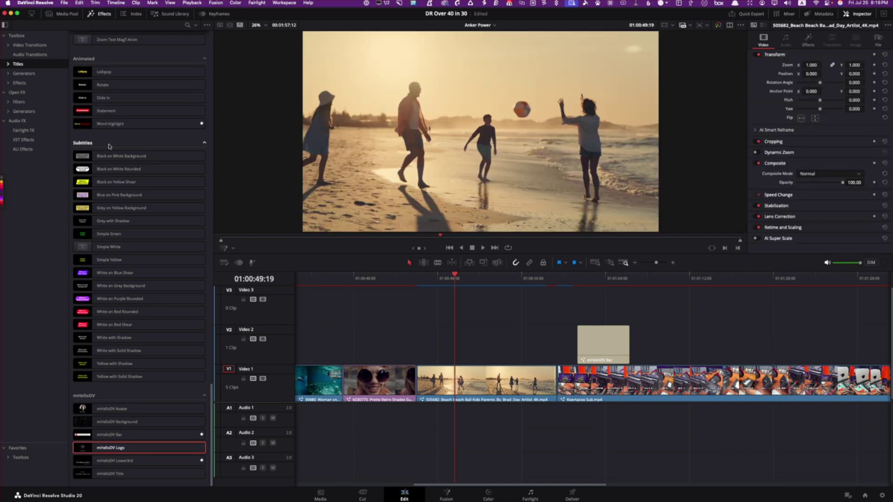